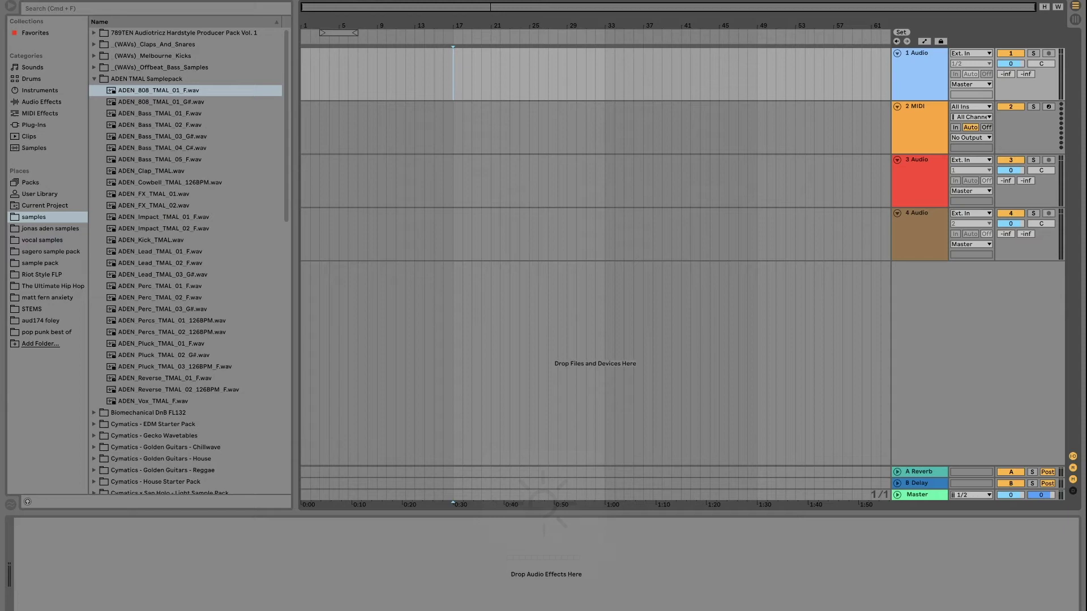
Collapse the ADEN TMAL Samplepack folder and open the (WAVs)_Melbourne_Kicks folder
{"action": "left_click", "coordinate": [94, 79]}
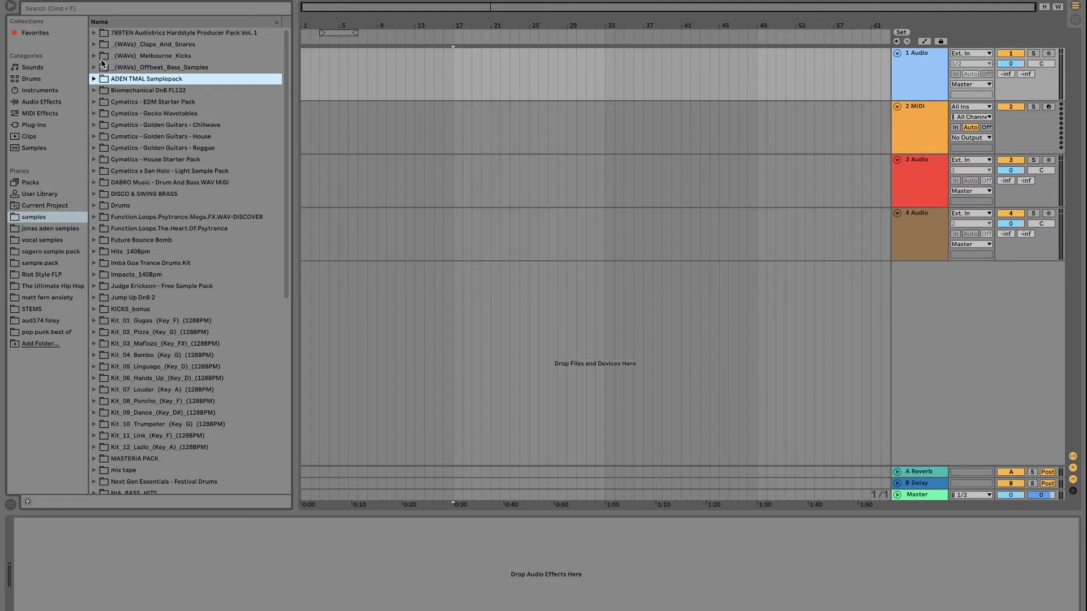
{"action": "left_click", "coordinate": [95, 56]}
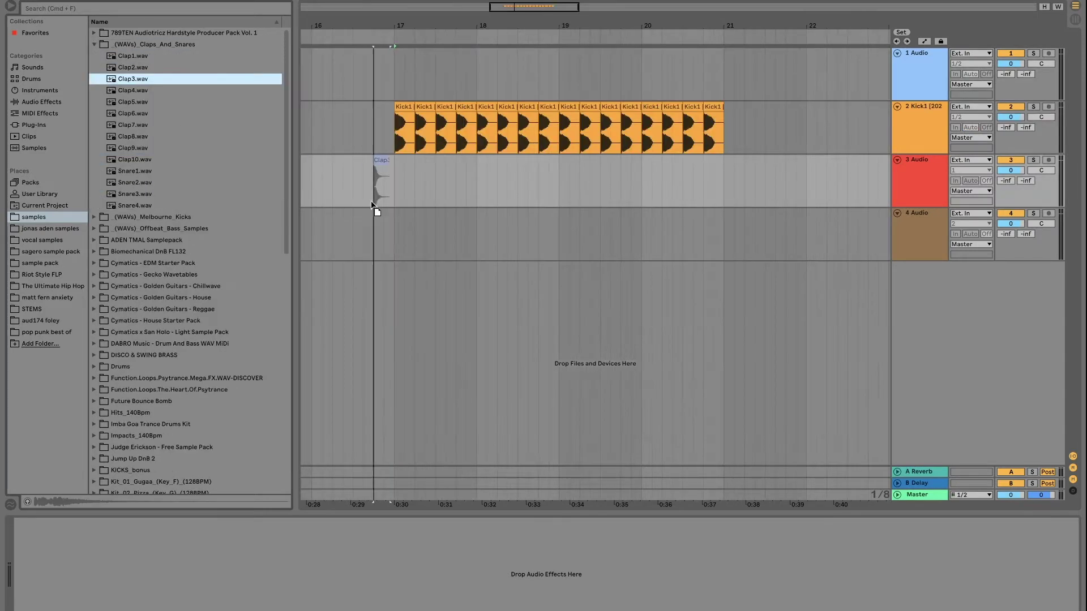
Place Clap3.wav on the third track at beat 2 of bar 17 and repeat it on every second beat up to bar 21
{"action": "left_click_drag", "start_coordinate": [376, 202], "coordinate": [433, 170]}
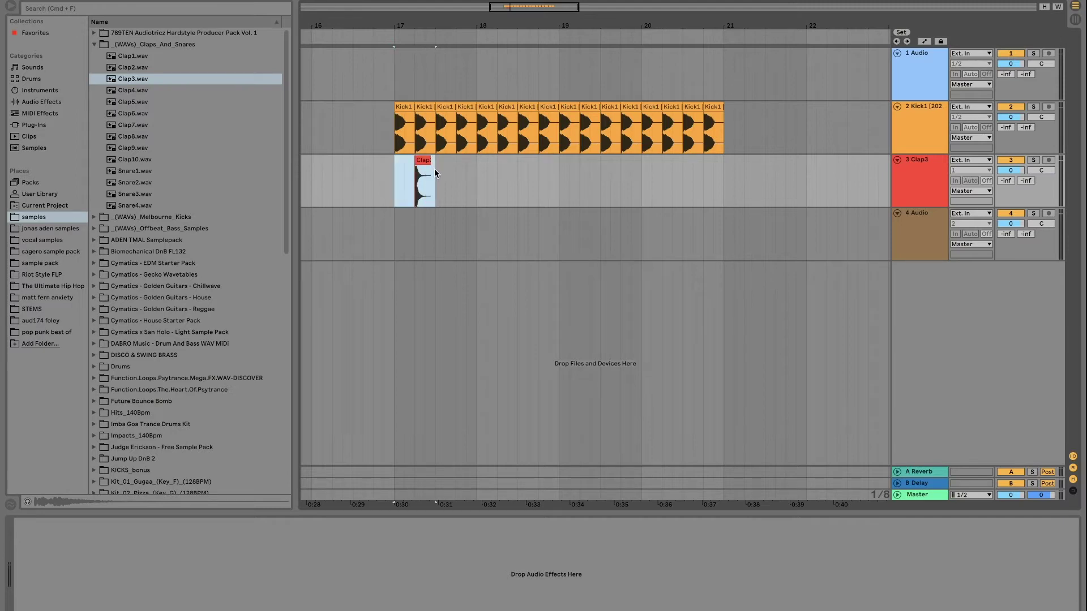
{"action": "key", "text": "super+d"}
{"action": "key", "text": "super+d"}
{"action": "key", "text": "super+d"}
{"action": "key", "text": "super+d"}
{"action": "key", "text": "super+d"}
{"action": "key", "text": "super+d"}
{"action": "key", "text": "super+d"}
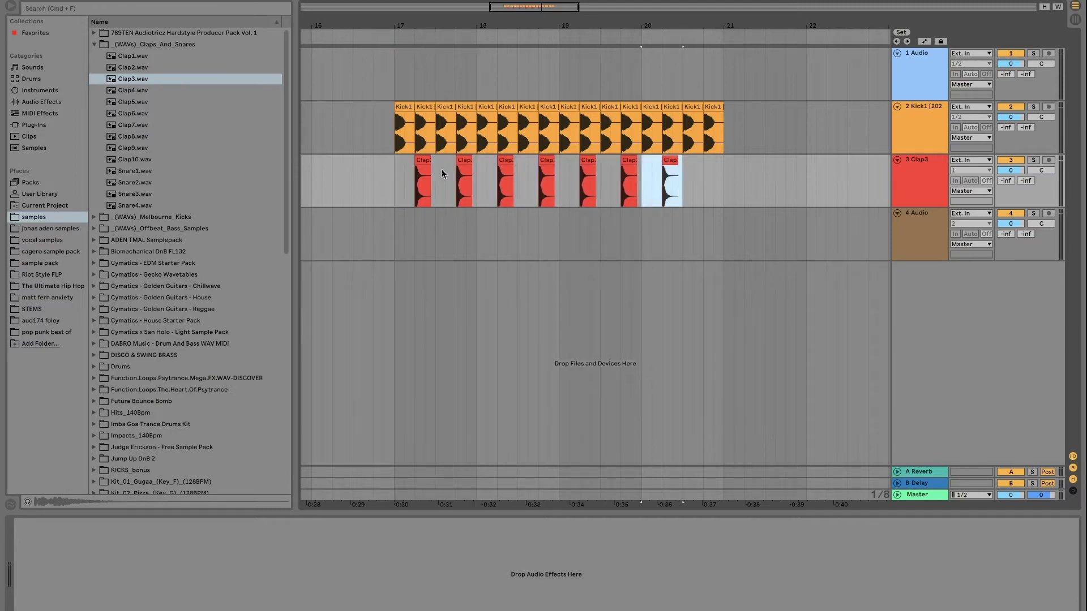
{"action": "left_click", "coordinate": [397, 167]}
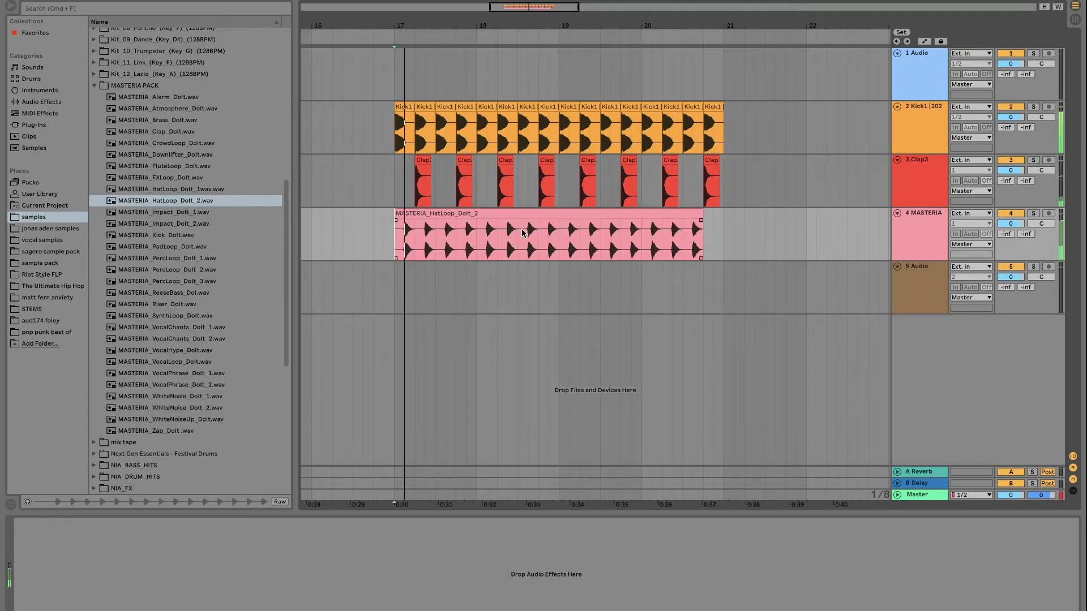
Cut the one-beat section just before bar 19 out of the MASTERIA_HatLoop_DoIt_2 clip and collapse the MASTERIA PACK folder
{"action": "left_click_drag", "start_coordinate": [538, 238], "coordinate": [559, 237]}
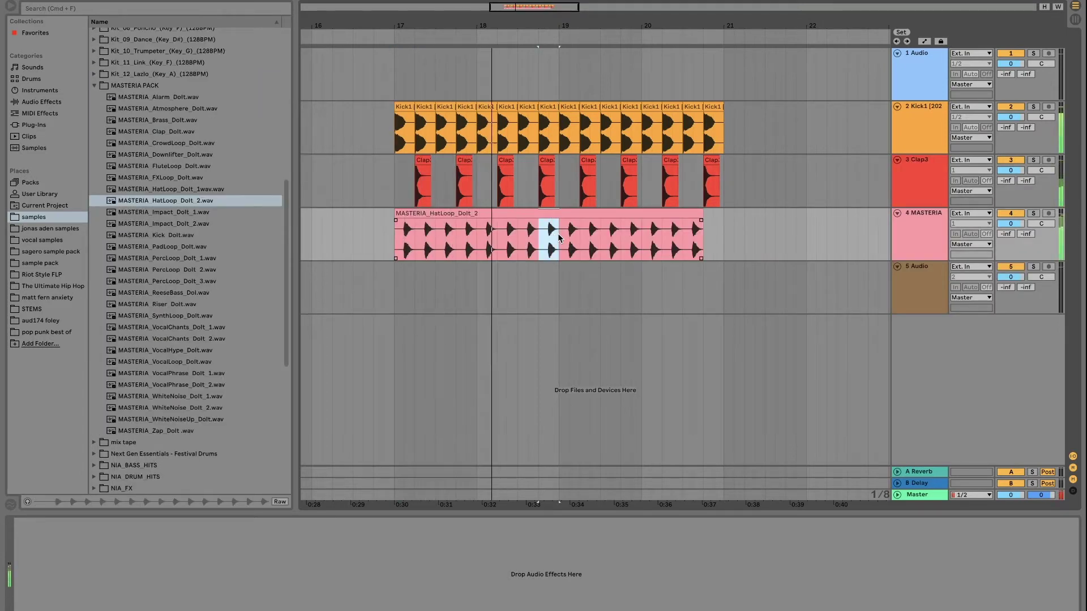
{"action": "key", "text": "Delete"}
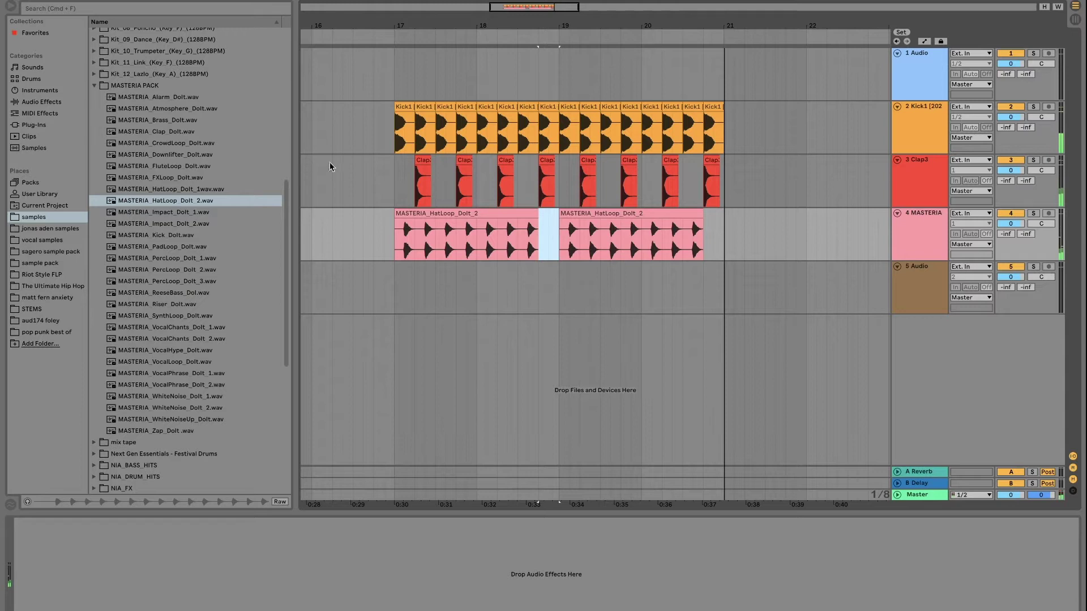
{"action": "left_click", "coordinate": [94, 86]}
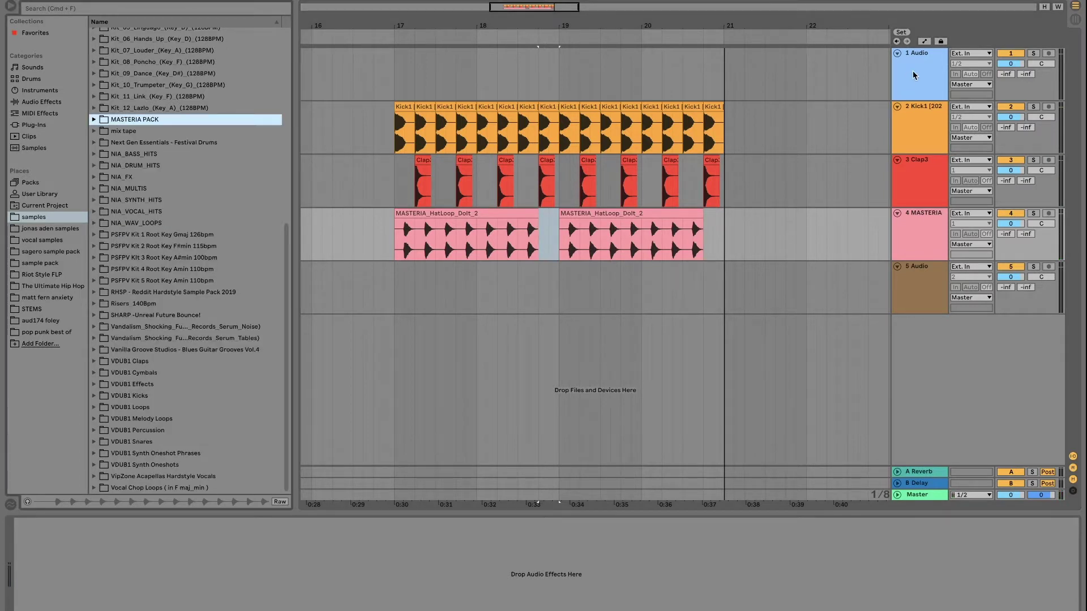
Place a Clap3 hit at bar 13 on the first track and consolidate it into a one-beat clip
{"action": "left_click_drag", "start_coordinate": [469, 22], "coordinate": [468, 6]}
{"action": "scroll", "coordinate": [233, 33], "scroll_direction": "up", "scroll_amount": 10}
{"action": "left_click", "coordinate": [391, 59]}
{"action": "mouse_move", "coordinate": [404, 22]}
{"action": "left_mouse_down"}
{"action": "mouse_move", "coordinate": [410, 59]}
{"action": "mouse_move", "coordinate": [322, 61]}
{"action": "left_mouse_up"}
{"action": "scroll", "coordinate": [398, 61], "scroll_direction": "up", "scroll_amount": 5}
{"action": "left_click_drag", "start_coordinate": [566, 18], "coordinate": [474, 33]}
{"action": "left_click_drag", "start_coordinate": [483, 72], "coordinate": [395, 81]}
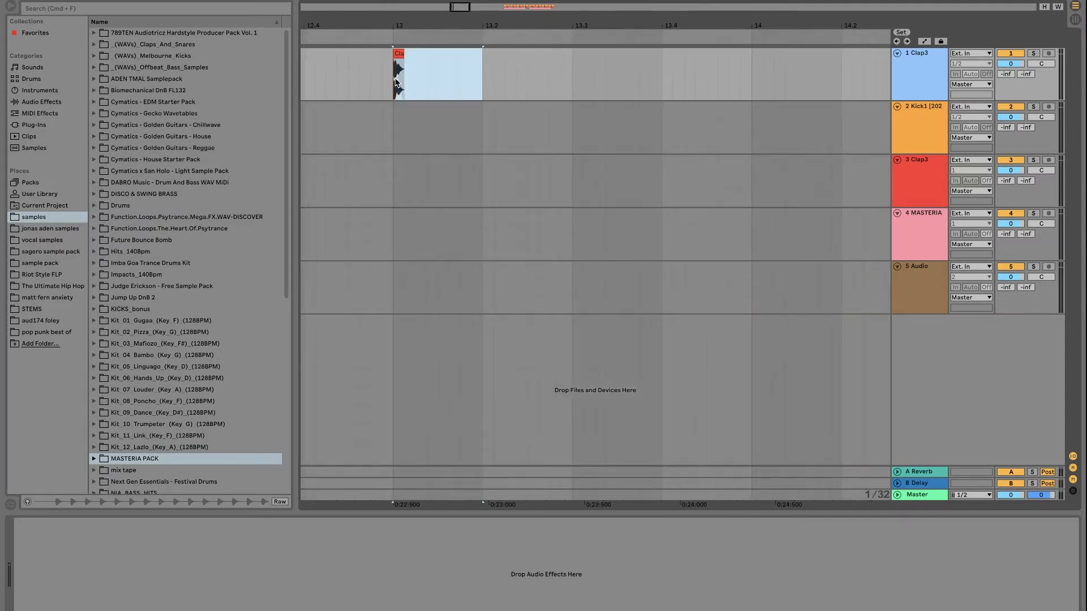
{"action": "key", "text": "super+j"}
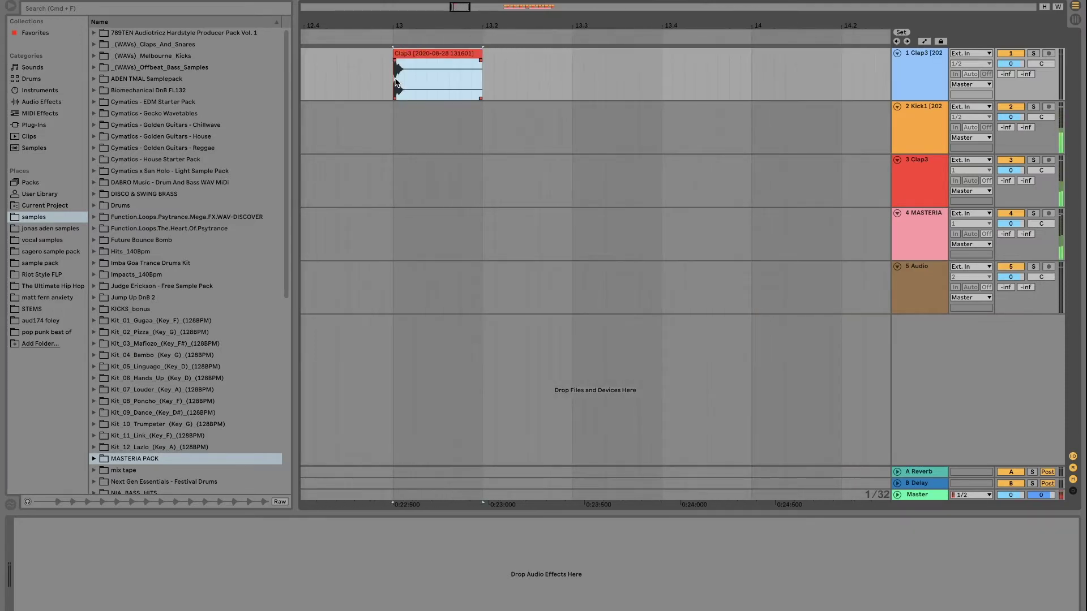
Duplicate the one-beat clap clip three times to fill bar 13
{"action": "key", "text": "super+d"}
{"action": "left_click_drag", "start_coordinate": [491, 22], "coordinate": [380, 9]}
{"action": "key", "text": "super+d"}
{"action": "key", "text": "super+d"}
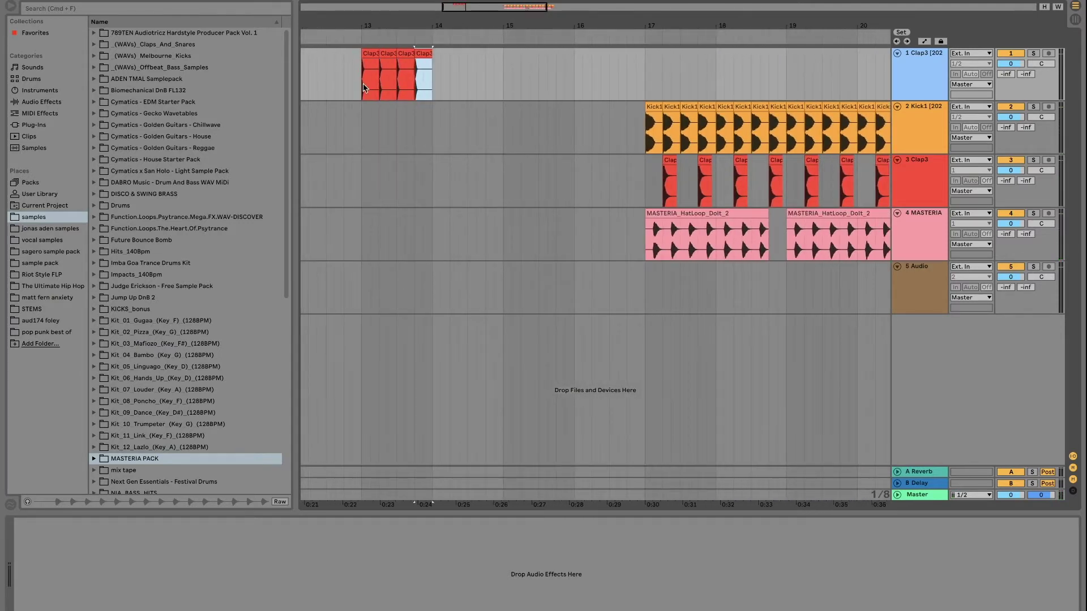
Repeat the four one-beat clap clips up to bar 29 and fold the first track
{"action": "left_click_drag", "start_coordinate": [361, 56], "coordinate": [425, 57]}
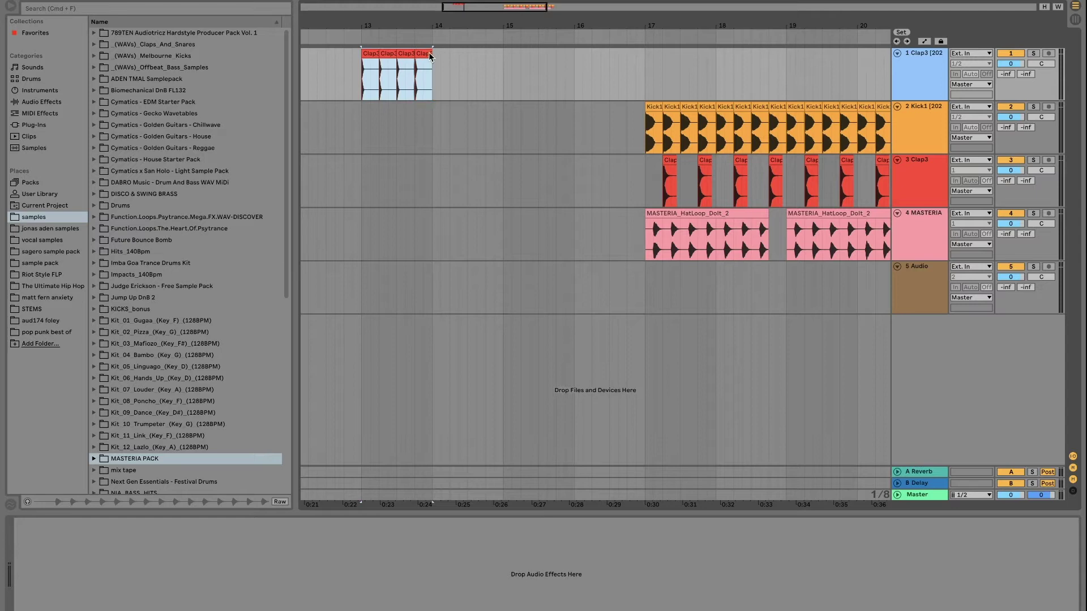
{"action": "key", "text": "super+d"}
{"action": "key", "text": "super+d"}
{"action": "key", "text": "super+d"}
{"action": "left_click_drag", "start_coordinate": [660, 11], "coordinate": [548, 23]}
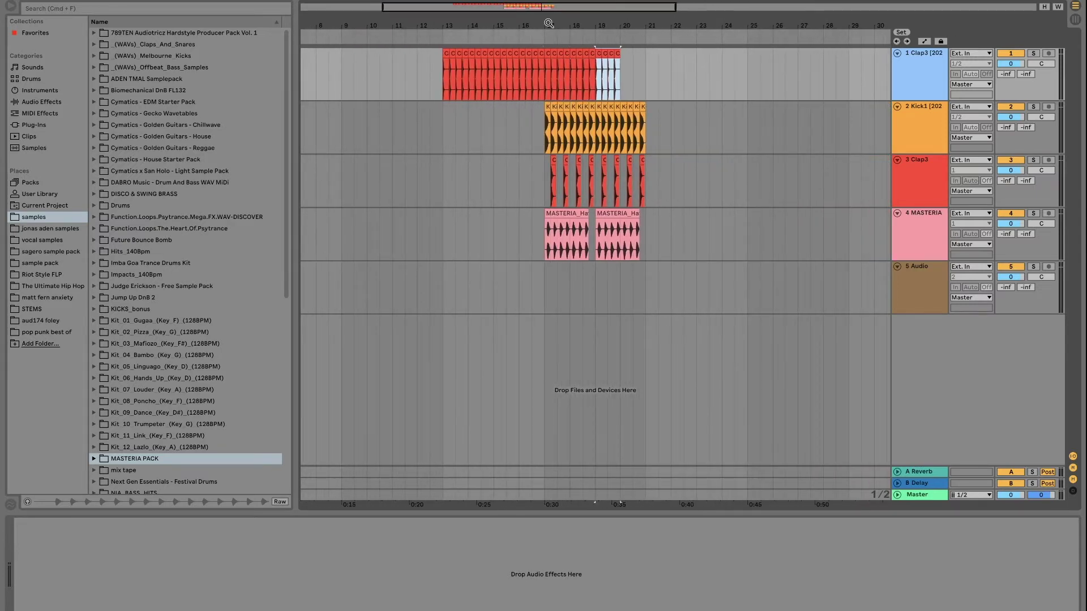
{"action": "key", "text": "super+d"}
{"action": "key", "text": "super+d"}
{"action": "key", "text": "super+d"}
{"action": "key", "text": "super+d"}
{"action": "key", "text": "super+d"}
{"action": "key", "text": "super+d"}
{"action": "key", "text": "super+d"}
{"action": "key", "text": "super+d"}
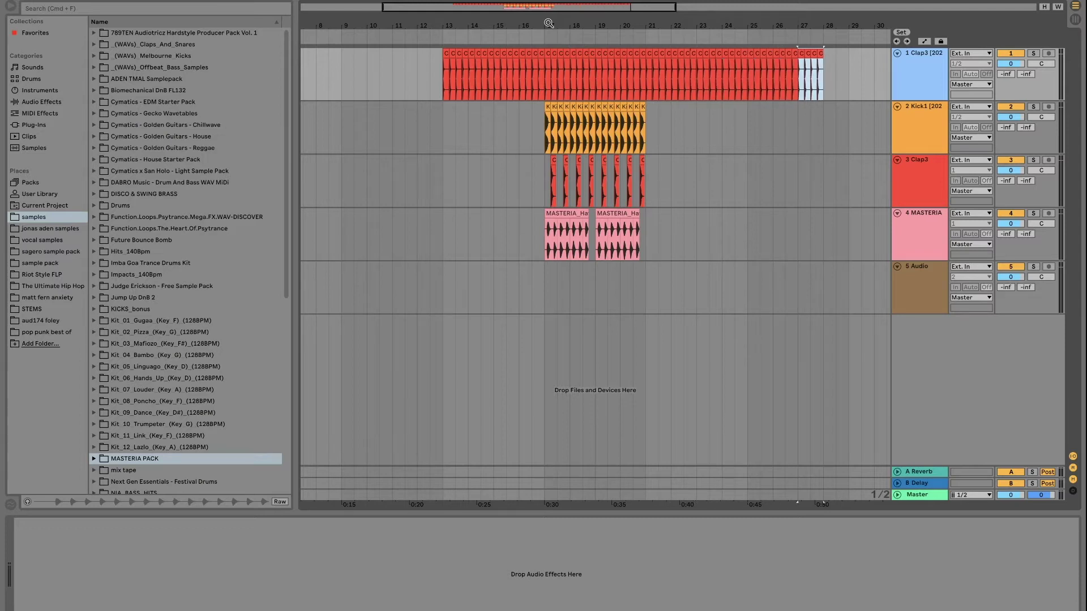
{"action": "key", "text": "super+d"}
{"action": "scroll", "coordinate": [493, 319], "scroll_direction": "up", "scroll_amount": 5}
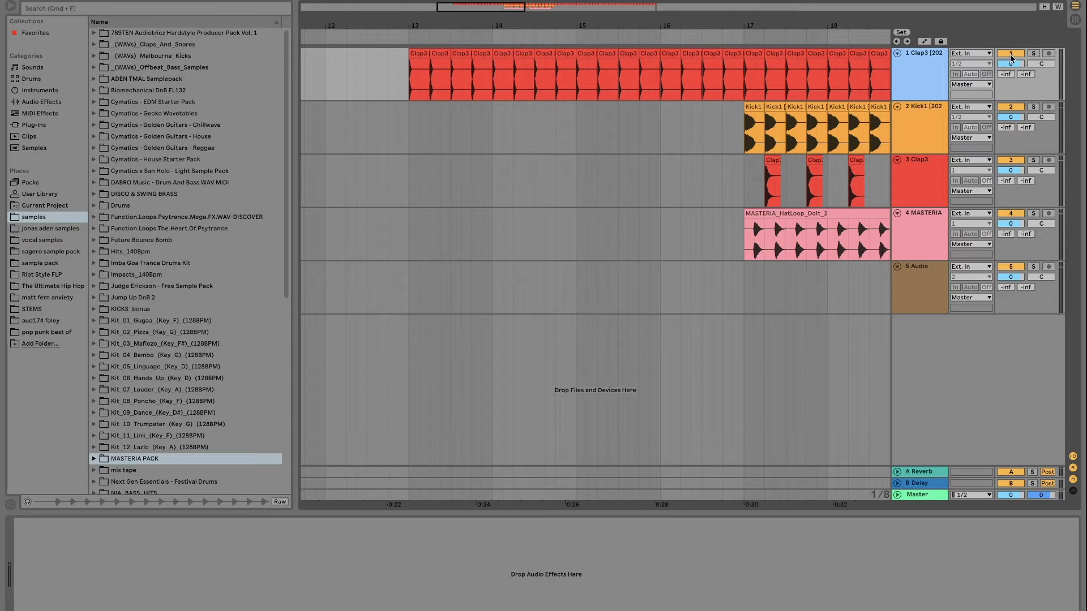
{"action": "left_click", "coordinate": [898, 54]}
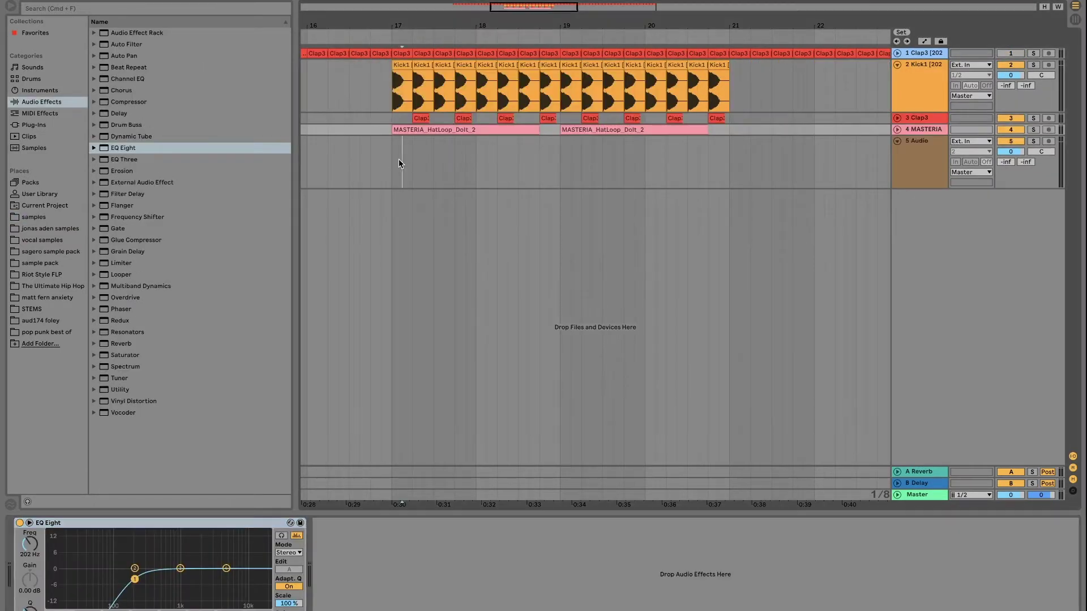
Open the sample pack folder and place bass 2 F#.wav on the fifth track at bar 17
{"action": "left_click", "coordinate": [399, 159]}
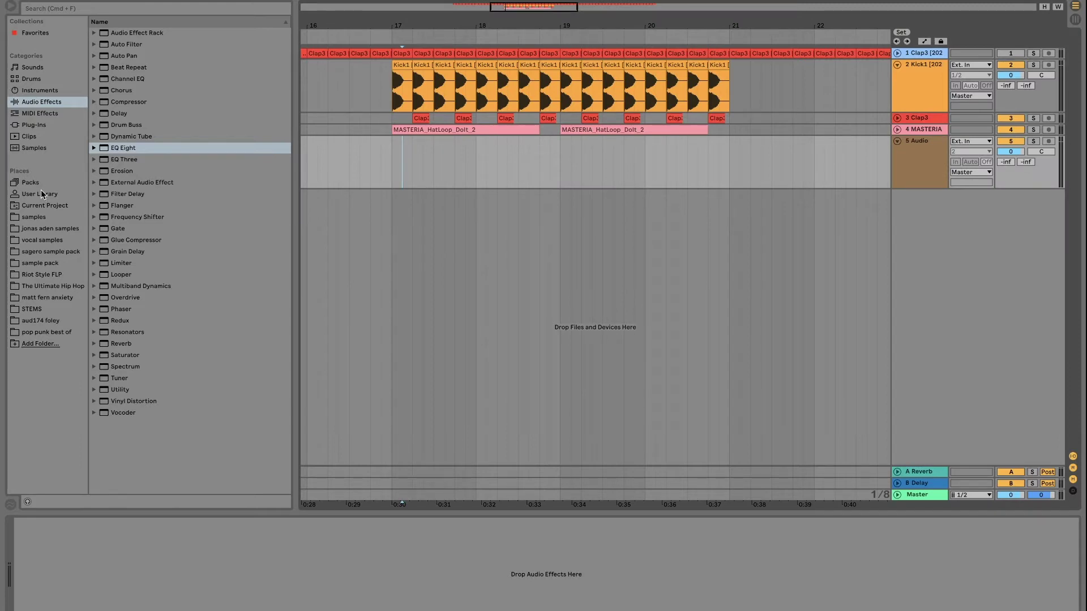
{"action": "left_click", "coordinate": [33, 218]}
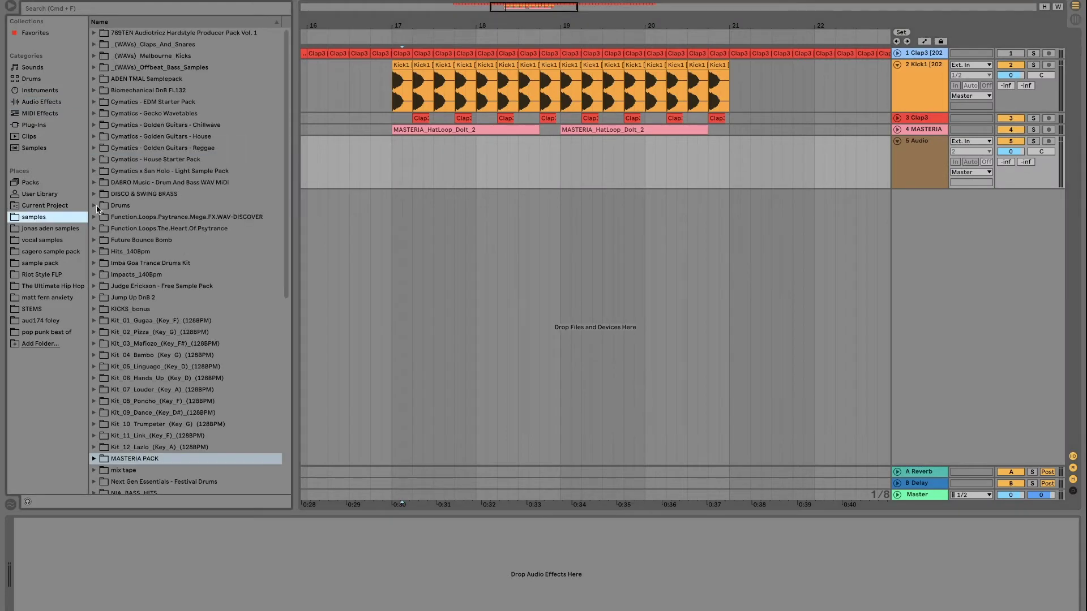
{"action": "left_click", "coordinate": [47, 265]}
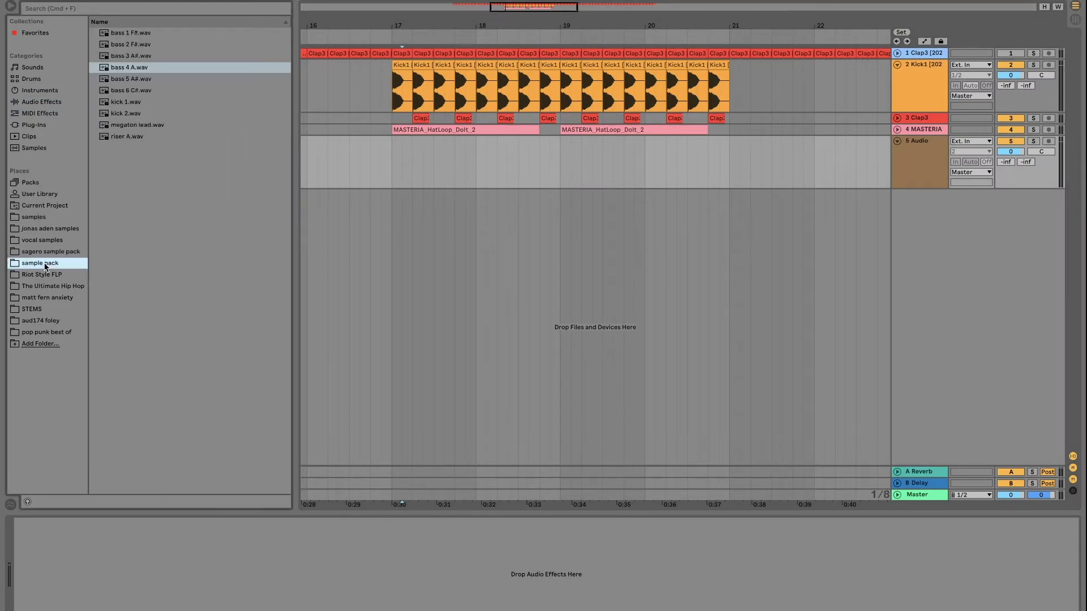
{"action": "left_click", "coordinate": [135, 46]}
{"action": "left_click_drag", "start_coordinate": [134, 46], "coordinate": [391, 164]}
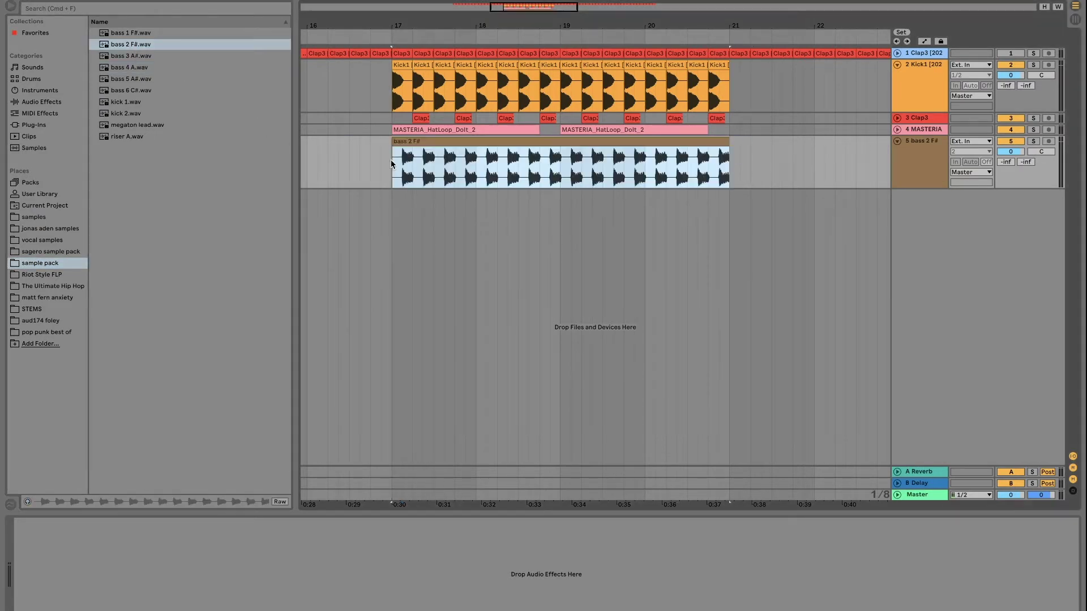
Open the bass 2 F# clip, slightly adjust its sample settings and play the arrangement
{"action": "double_click", "coordinate": [449, 152]}
{"action": "left_click_drag", "start_coordinate": [75, 324], "coordinate": [76, 328]}
{"action": "key", "text": "space"}
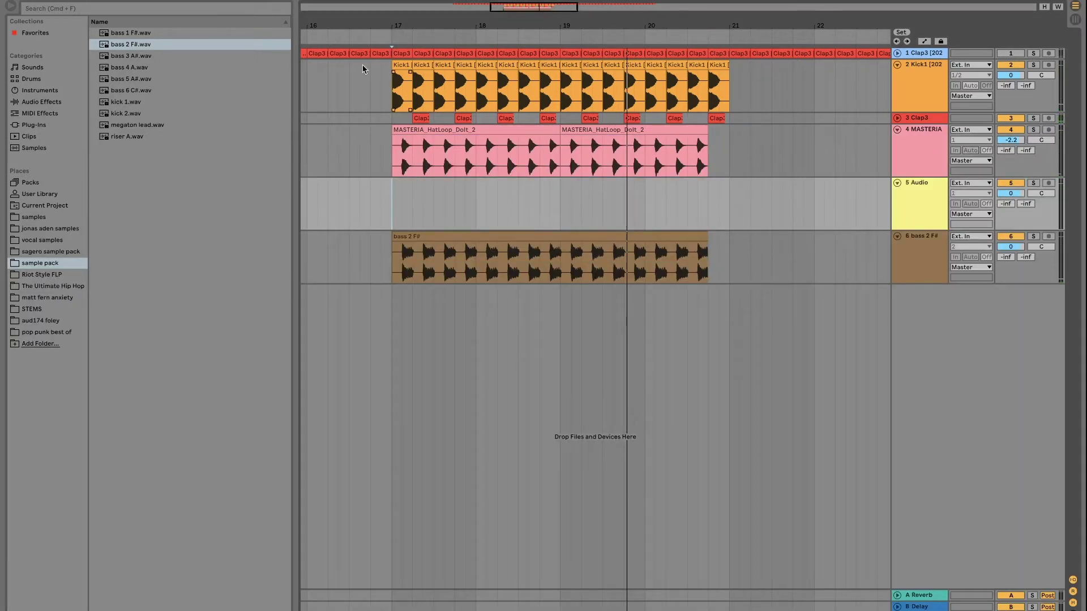
Delete the two half-beat hi-hat slices just before bar 19 on the Cymatics track
{"action": "left_click", "coordinate": [30, 104]}
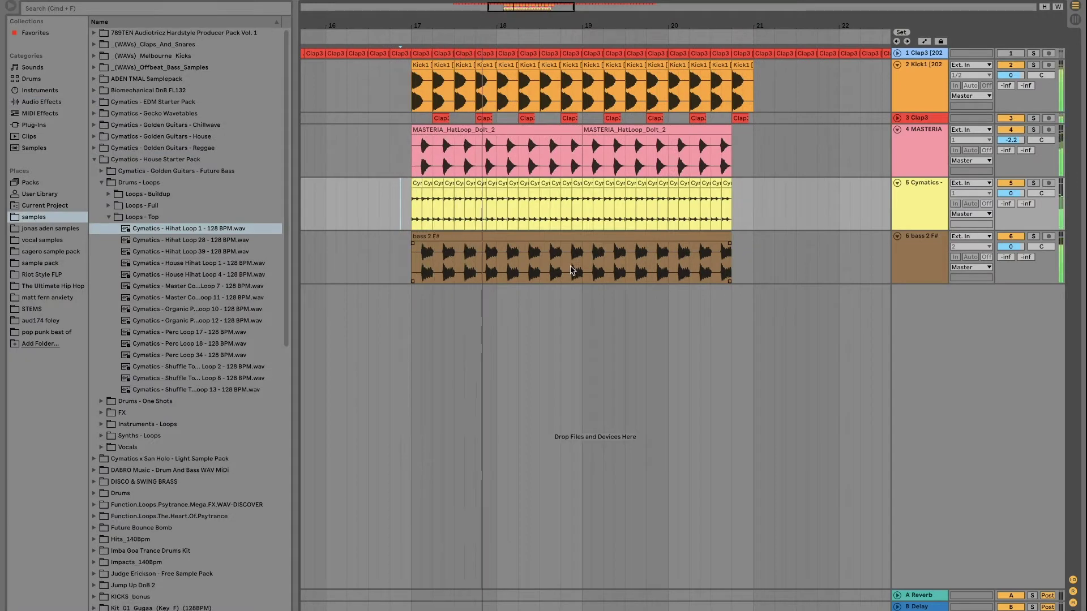
{"action": "left_click", "coordinate": [576, 185]}
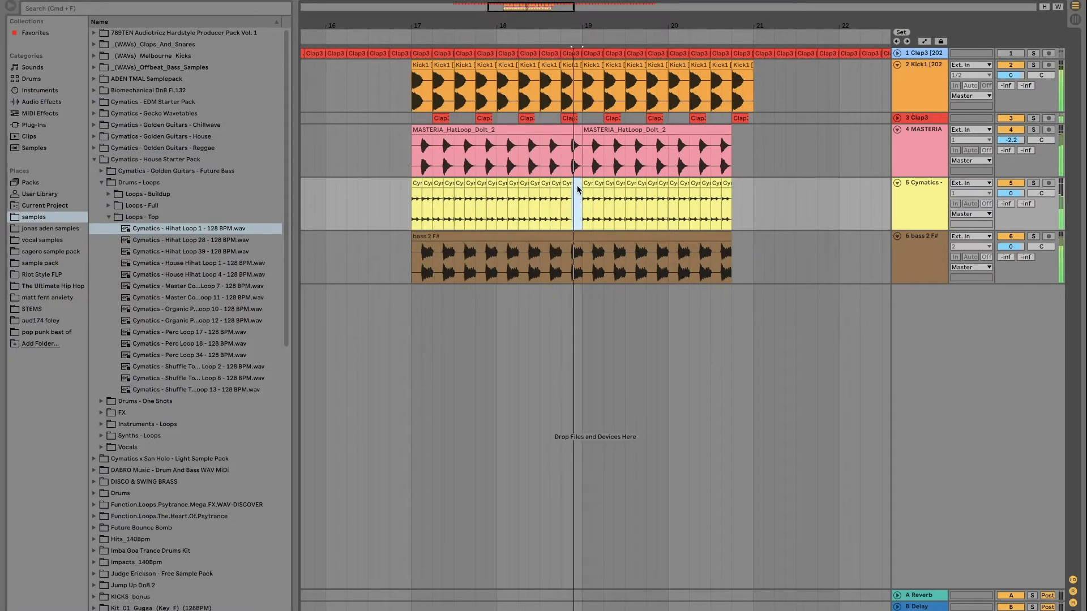
{"action": "key", "text": "Delete"}
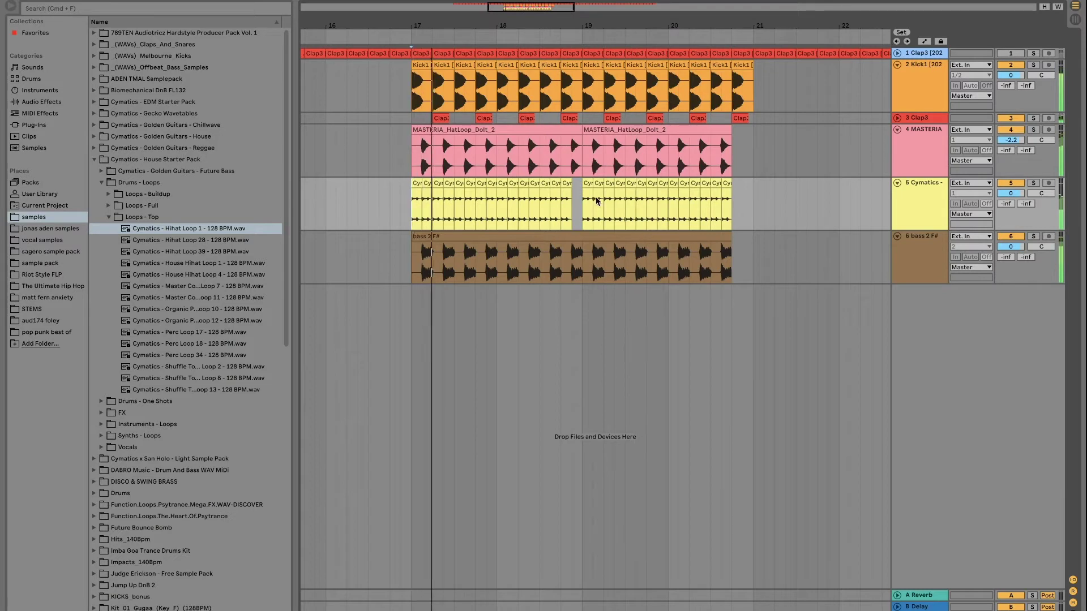
{"action": "left_click", "coordinate": [565, 189]}
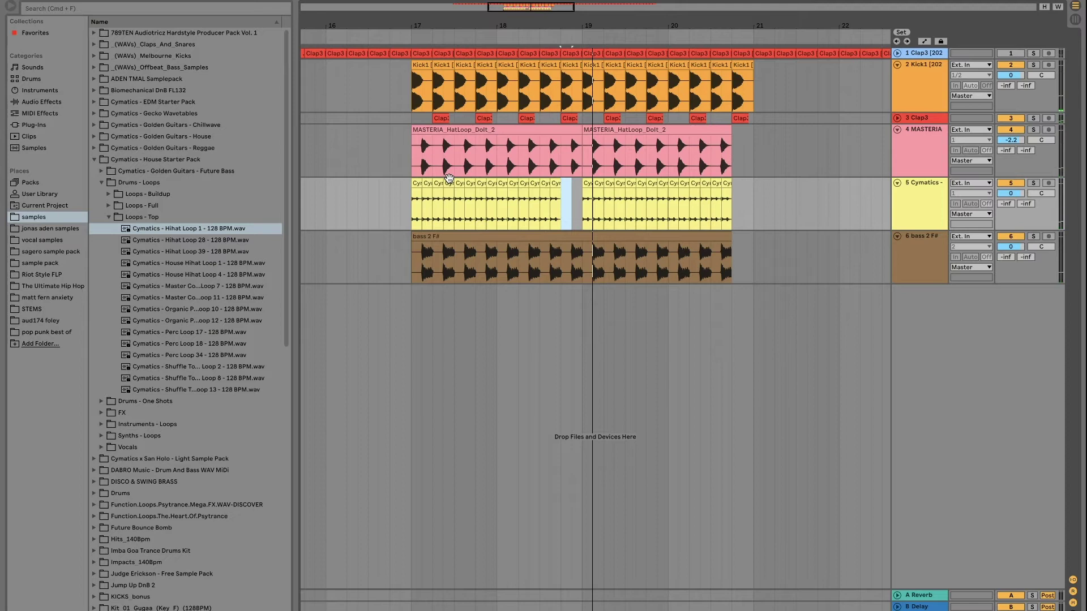
Insert a MIDI track below the bass 2 F# track and load the Spire plug-in on the MIDI track
{"action": "left_click", "coordinate": [938, 252]}
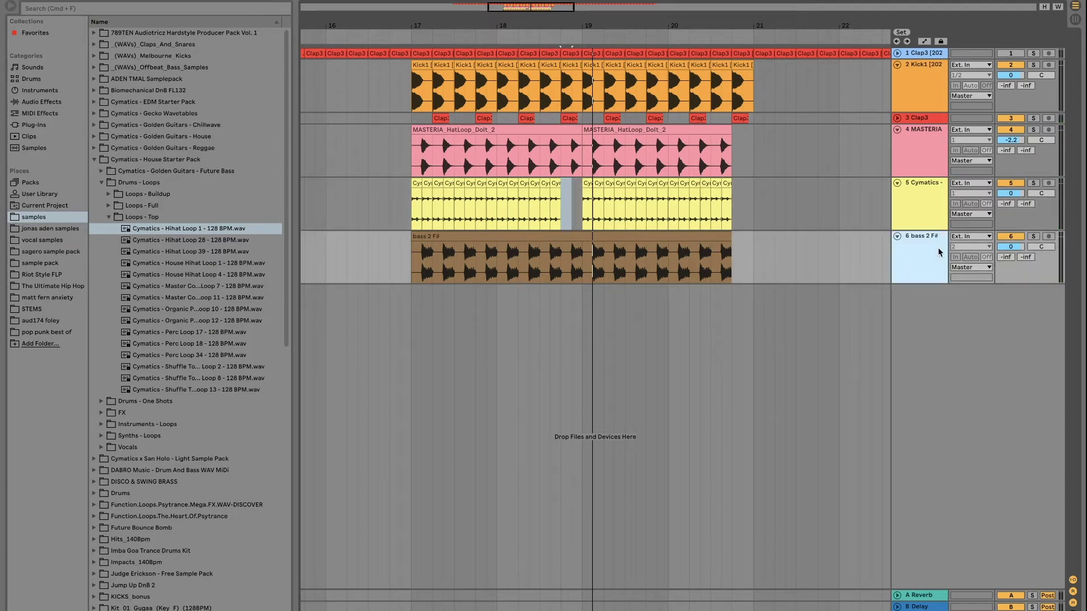
{"action": "key", "text": "super+shift+t"}
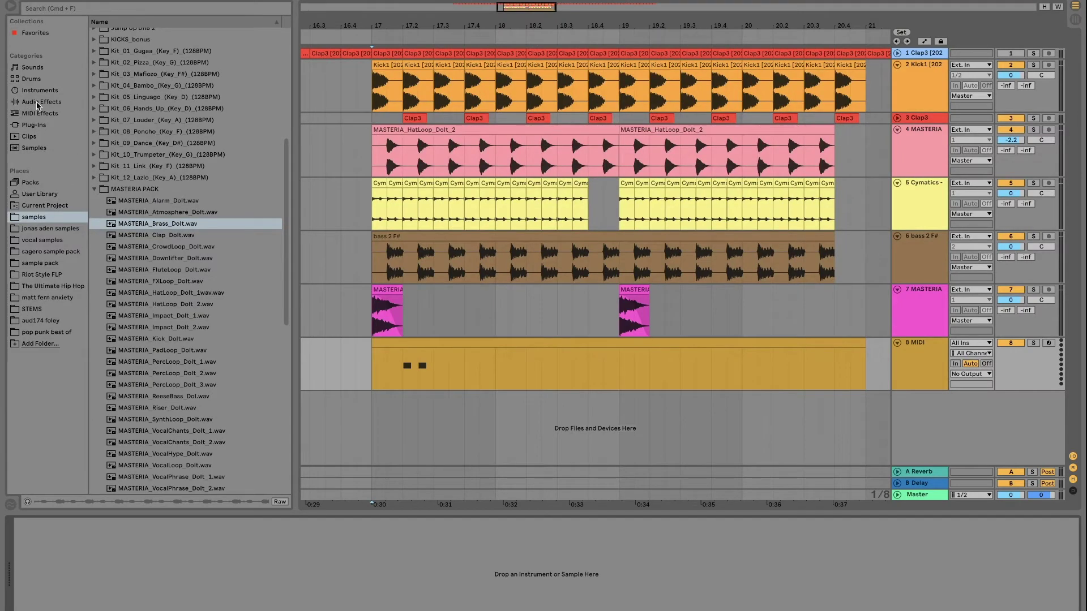
{"action": "left_click", "coordinate": [37, 105]}
{"action": "left_click", "coordinate": [34, 124]}
{"action": "double_click", "coordinate": [125, 431]}
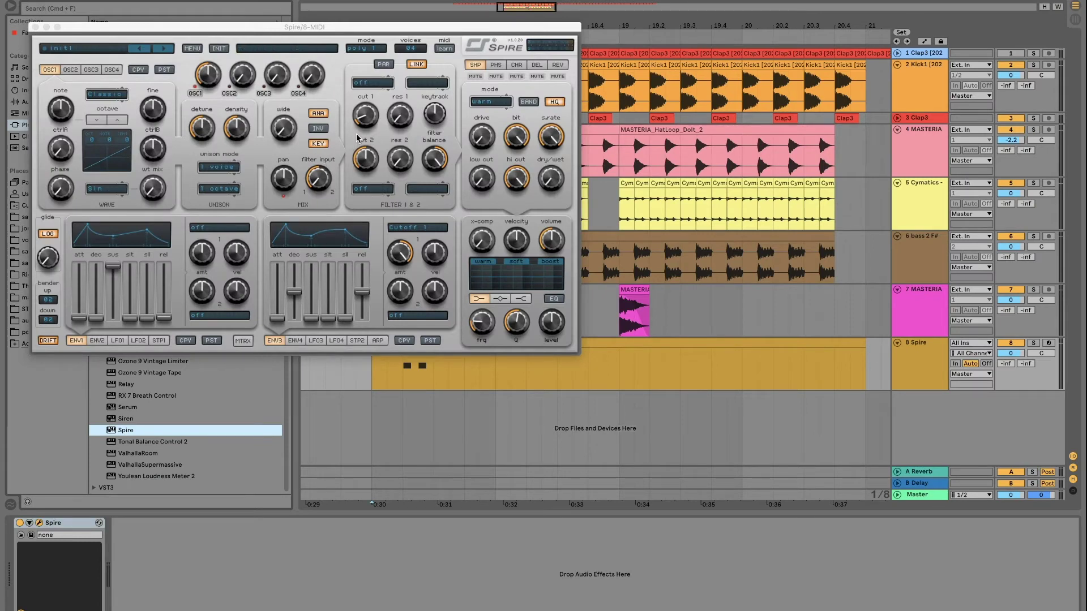
Choose another sound bank in Spire and load preset 042 LD Showtek 1
{"action": "left_click", "coordinate": [198, 49]}
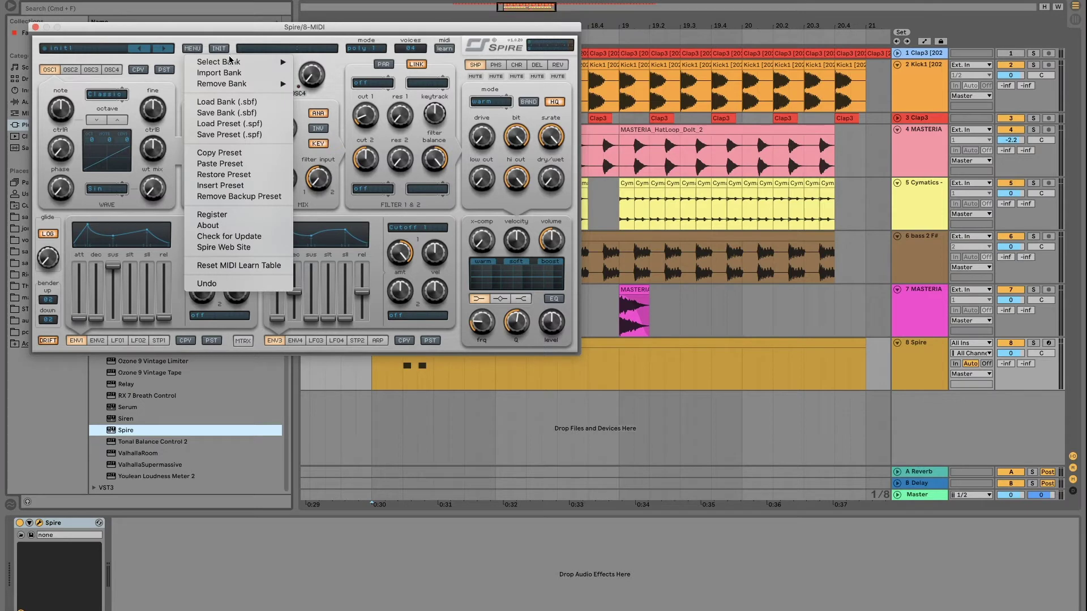
{"action": "mouse_move", "coordinate": [229, 61]}
{"action": "left_click", "coordinate": [348, 74]}
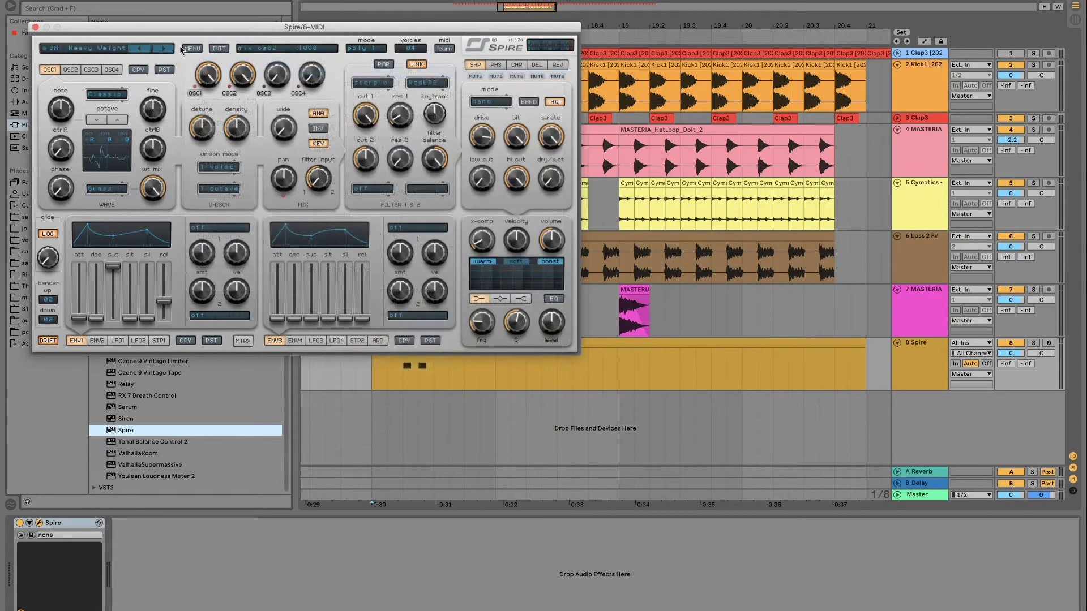
{"action": "left_click", "coordinate": [111, 48]}
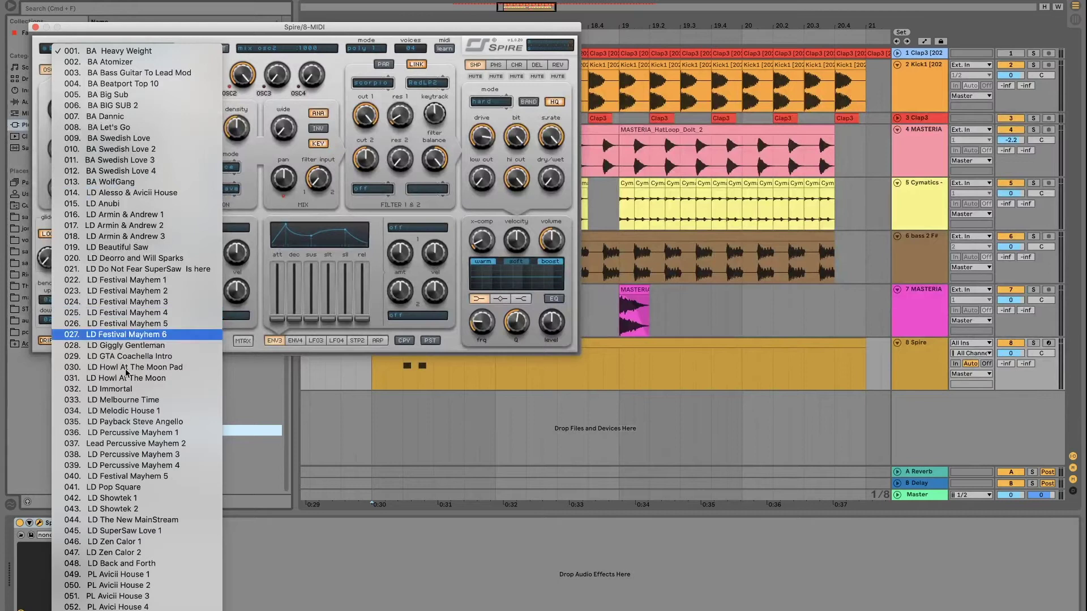
{"action": "left_click", "coordinate": [110, 501]}
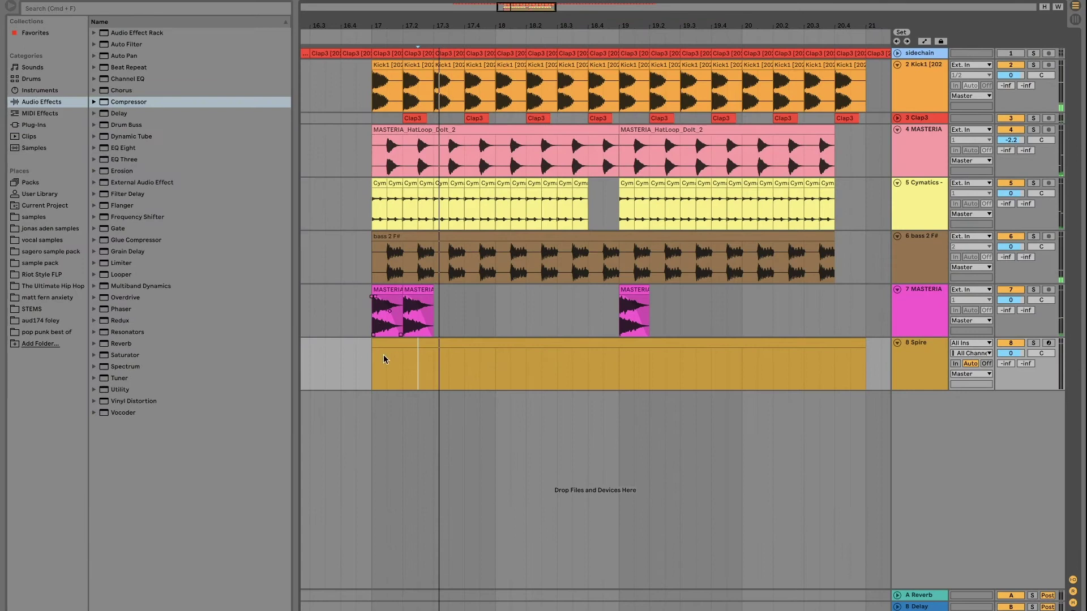
Add a D#1 note at the start of bar 2 in the Spire track's melody clip
{"action": "left_click", "coordinate": [373, 366]}
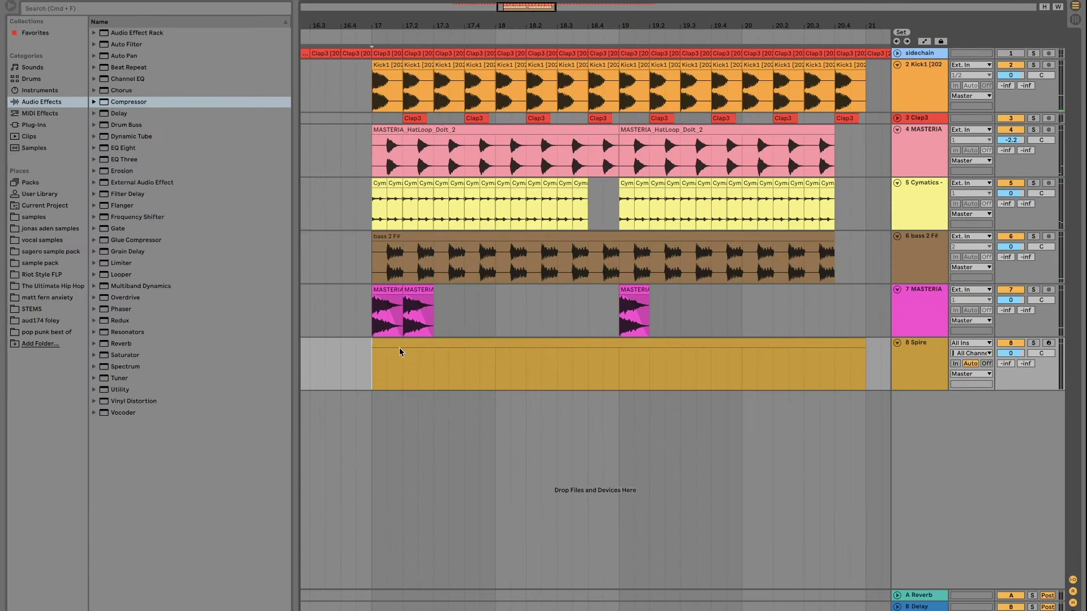
{"action": "left_click", "coordinate": [922, 353]}
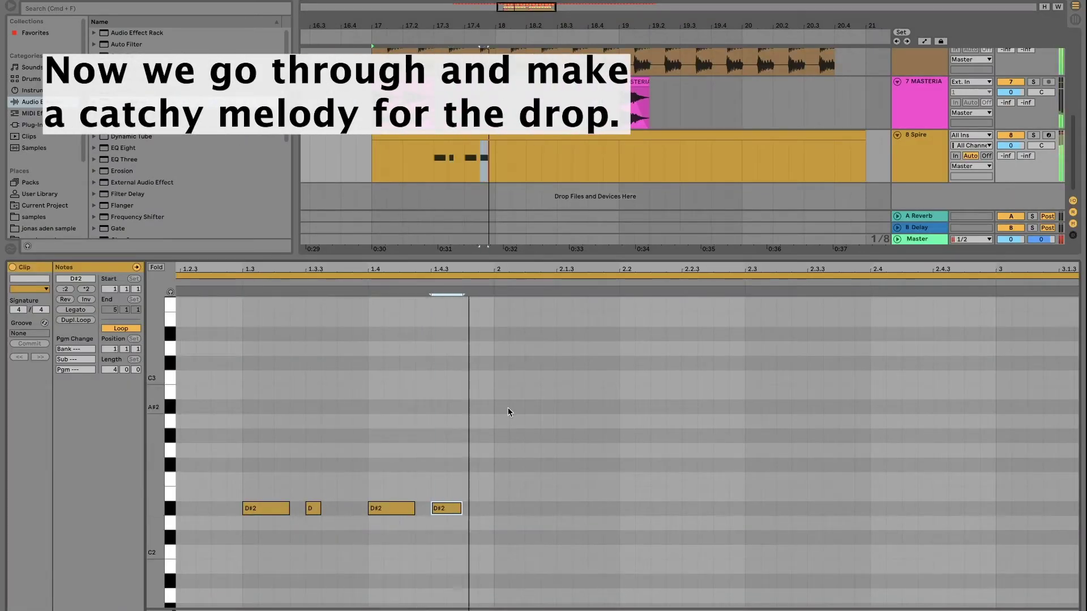
{"action": "double_click", "coordinate": [498, 508]}
{"action": "key", "text": "shift+Down"}
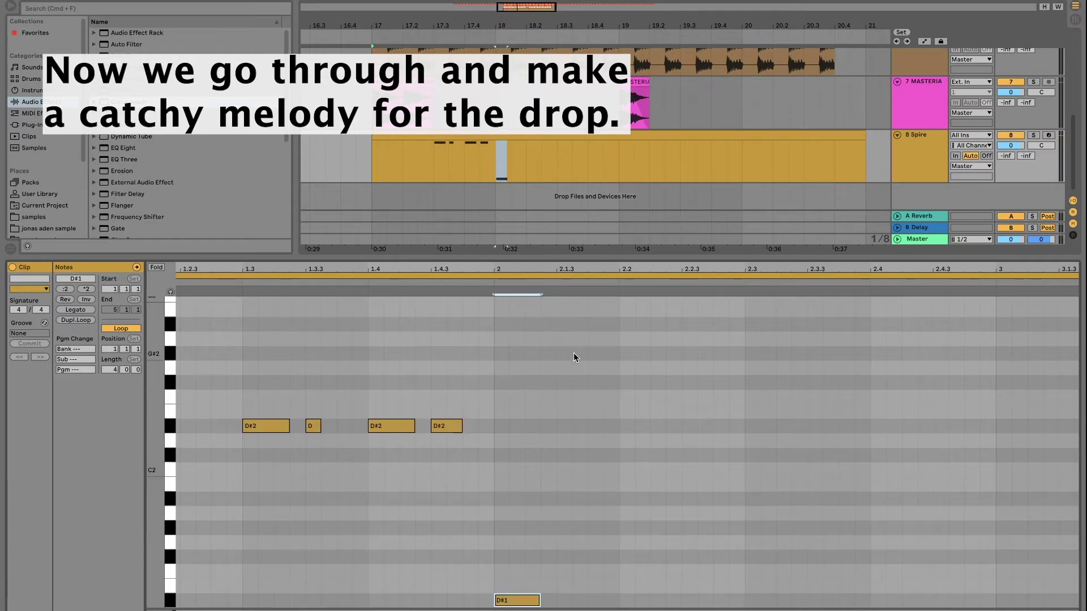
Add G#2 at 2.1.3, A#2 at 2.2 and D#2 at 2.2.3 in the Spire melody clip
{"action": "double_click", "coordinate": [573, 353]}
{"action": "double_click", "coordinate": [628, 321]}
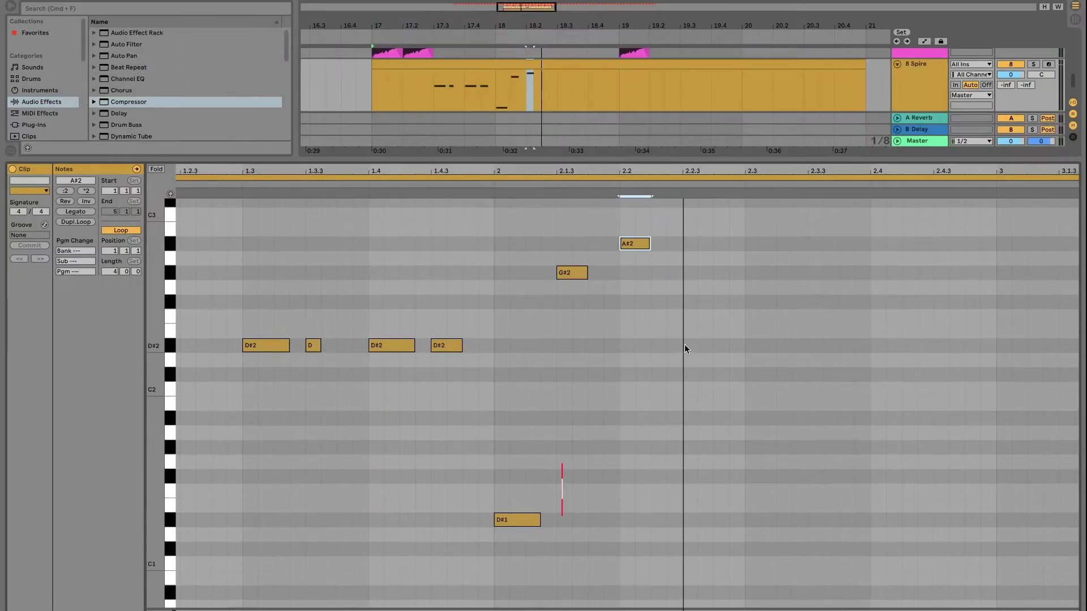
{"action": "double_click", "coordinate": [696, 345]}
{"action": "scroll", "coordinate": [734, 379], "scroll_direction": "up", "scroll_amount": 2}
Finish bar 2 of the melody with a short D#2 at 2.3.2, F#2 at 2.3.3, a longer D#2 at 2.4 and D#2 at 2.4.3
{"action": "double_click", "coordinate": [783, 374]}
{"action": "double_click", "coordinate": [815, 330]}
{"action": "left_click_drag", "start_coordinate": [823, 330], "coordinate": [839, 330]}
{"action": "double_click", "coordinate": [878, 373]}
{"action": "left_click_drag", "start_coordinate": [886, 374], "coordinate": [917, 373]}
{"action": "double_click", "coordinate": [941, 374]}
{"action": "scroll", "coordinate": [560, 339], "scroll_direction": "down", "scroll_amount": 5}
Place four D#2 notes at 3.3.2, 3.3.3, 3.4 and 3.4.3, shortening the first and lengthening the next two
{"action": "key", "text": "space"}
{"action": "left_click_drag", "start_coordinate": [605, 375], "coordinate": [612, 375]}
{"action": "left_click_drag", "start_coordinate": [528, 161], "coordinate": [529, 219]}
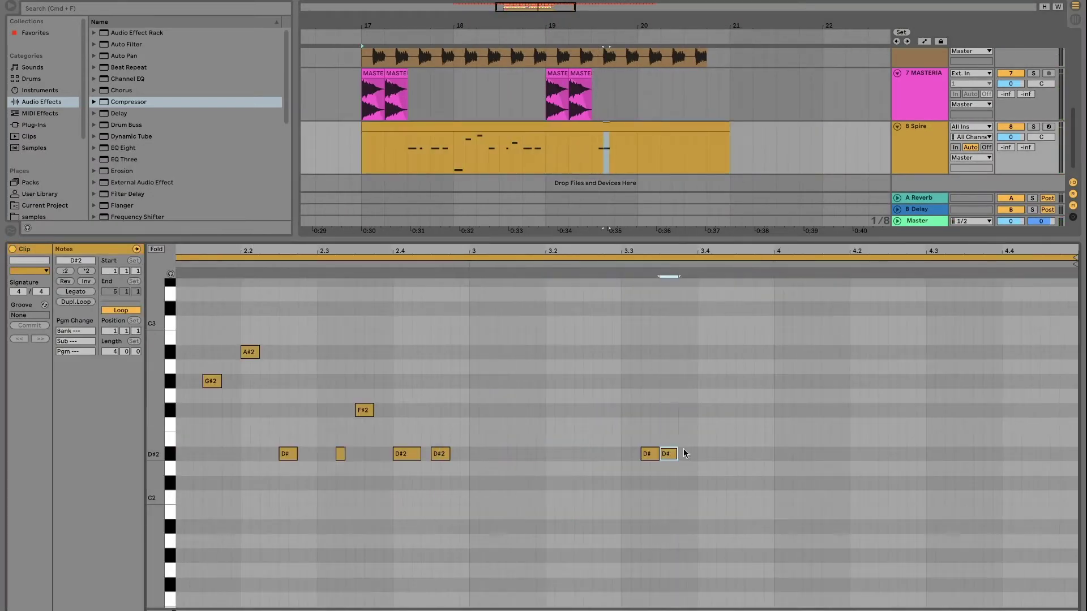
{"action": "left_click_drag", "start_coordinate": [677, 454], "coordinate": [688, 454]}
{"action": "left_click_drag", "start_coordinate": [659, 454], "coordinate": [650, 454]}
{"action": "key", "text": "space"}
{"action": "double_click", "coordinate": [704, 454]}
{"action": "left_click_drag", "start_coordinate": [716, 454], "coordinate": [726, 454]}
{"action": "double_click", "coordinate": [742, 454]}
Fill bar 4 with A#2, a short D#2, a lengthened D#1 at 4.2, D#2 at 4.2.3, E2 at 4.3 and a closing D#2
{"action": "double_click", "coordinate": [783, 352]}
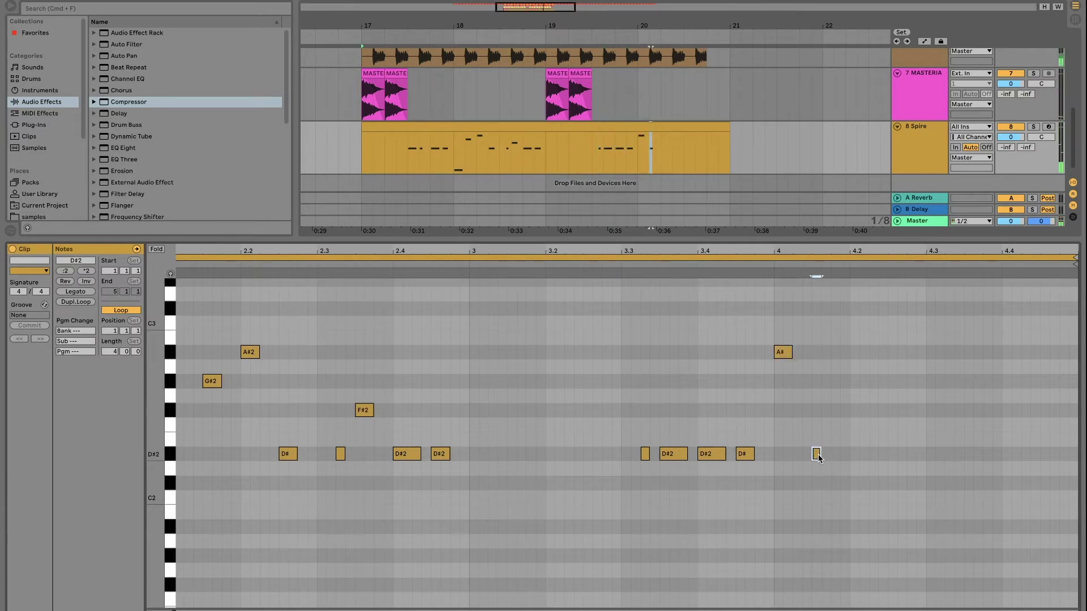
{"action": "left_click", "coordinate": [651, 127]}
{"action": "key", "text": "space"}
{"action": "scroll", "coordinate": [940, 339], "scroll_direction": "up", "scroll_amount": 5}
{"action": "double_click", "coordinate": [723, 424]}
{"action": "double_click", "coordinate": [782, 423]}
{"action": "key", "text": "shift+Down"}
{"action": "left_click_drag", "start_coordinate": [796, 598], "coordinate": [825, 598]}
{"action": "double_click", "coordinate": [840, 423]}
{"action": "key", "text": "space"}
{"action": "key", "text": "space"}
{"action": "double_click", "coordinate": [894, 411]}
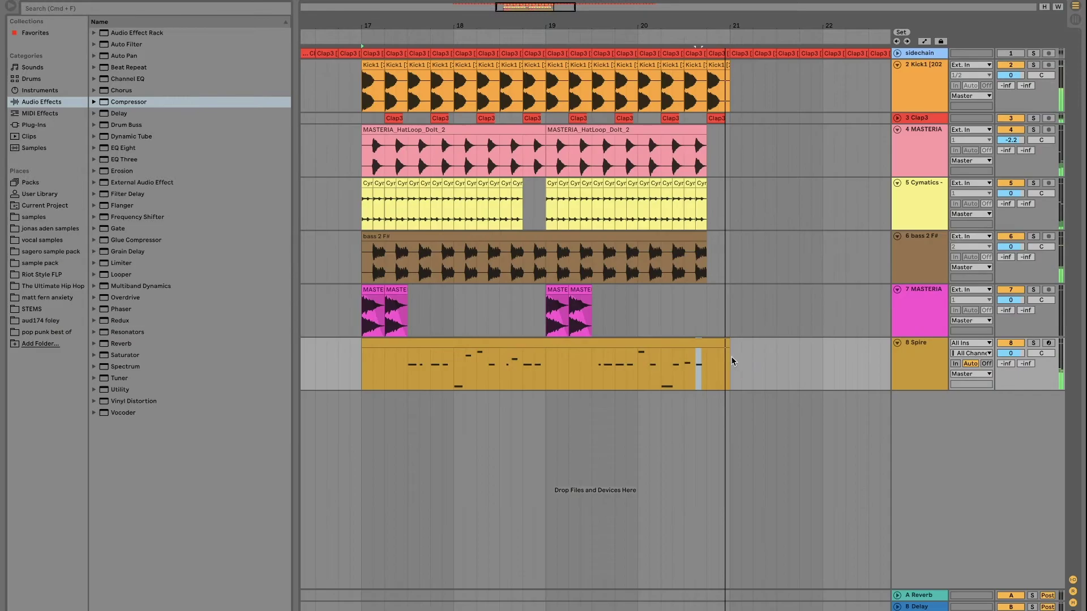
Duplicate the four-bar section from bar 17 on the kick through Spire tracks to bar 21 and play the arrangement
{"action": "left_click_drag", "start_coordinate": [361, 68], "coordinate": [729, 356]}
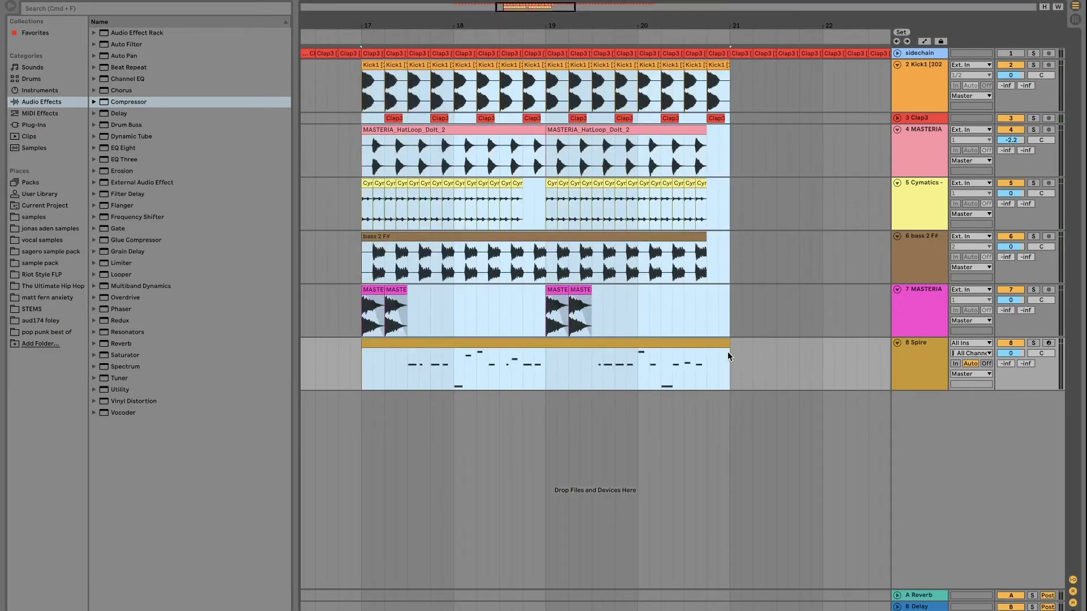
{"action": "key", "text": "super+d"}
{"action": "left_click_drag", "start_coordinate": [529, 24], "coordinate": [529, 4]}
{"action": "left_click", "coordinate": [364, 257]}
{"action": "key", "text": "space"}
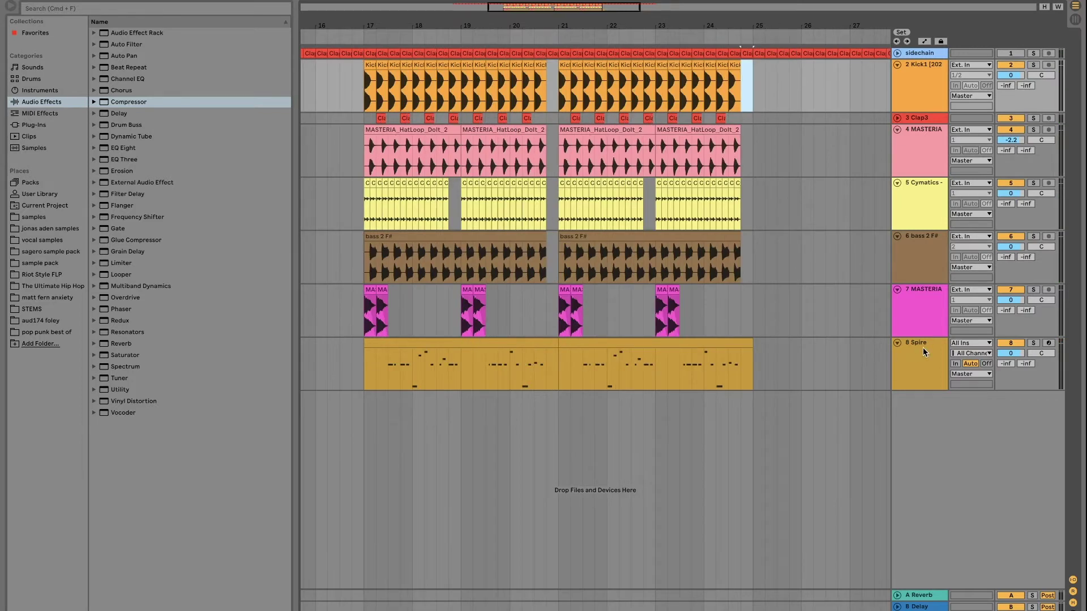
Insert EQ Eight before the Spire track's Compressor, low-cut its first band at 215 Hz, and fold the device
{"action": "double_click", "coordinate": [922, 348]}
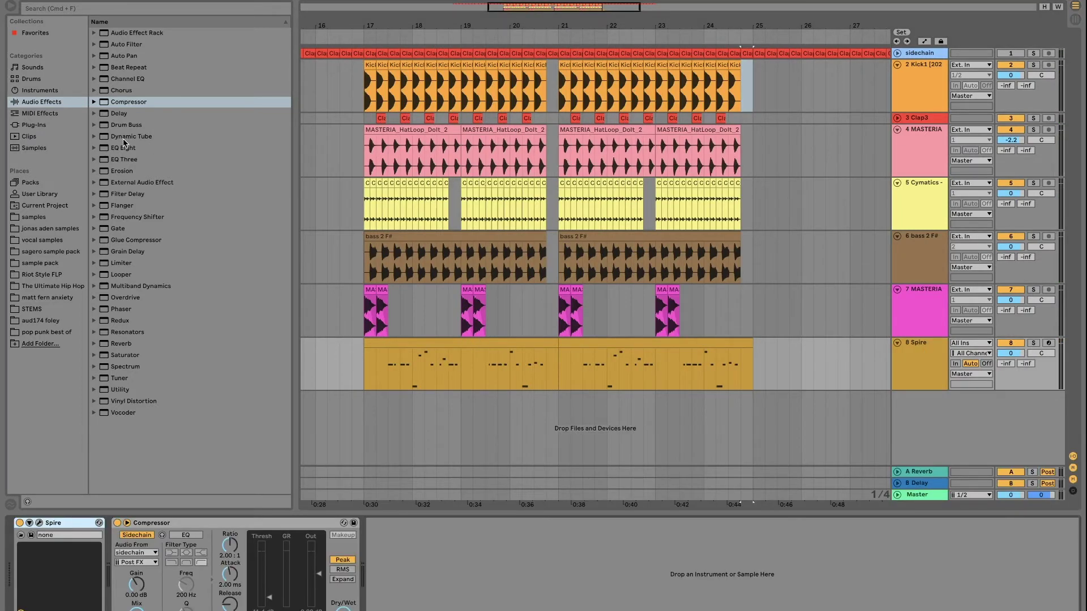
{"action": "left_click_drag", "start_coordinate": [122, 149], "coordinate": [532, 597]}
{"action": "left_click_drag", "start_coordinate": [493, 525], "coordinate": [108, 558]}
{"action": "left_click", "coordinate": [156, 609]}
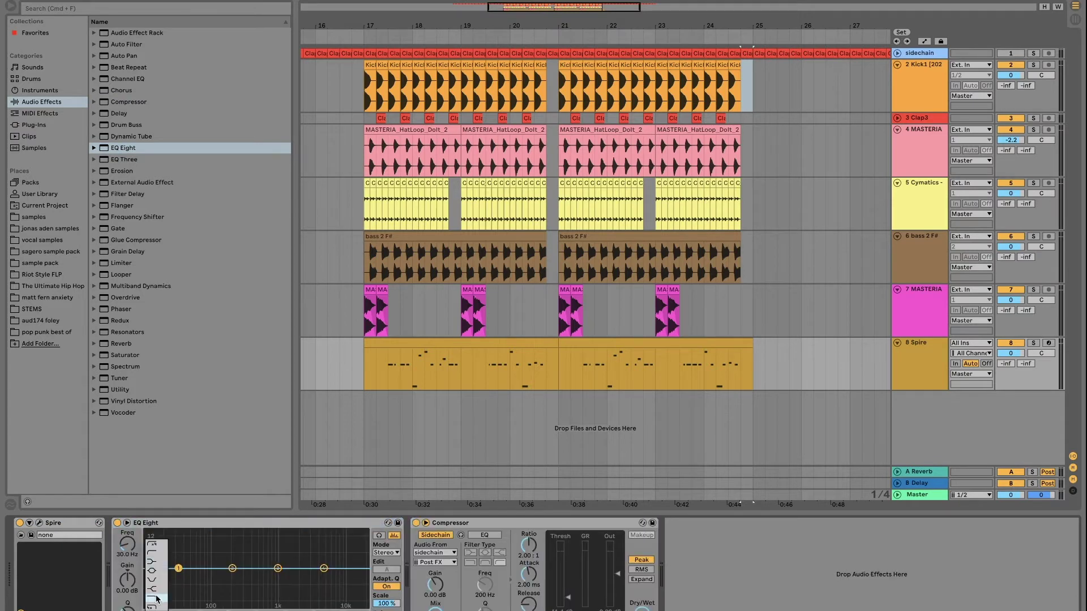
{"action": "left_click", "coordinate": [161, 554]}
{"action": "left_click_drag", "start_coordinate": [179, 578], "coordinate": [236, 573]}
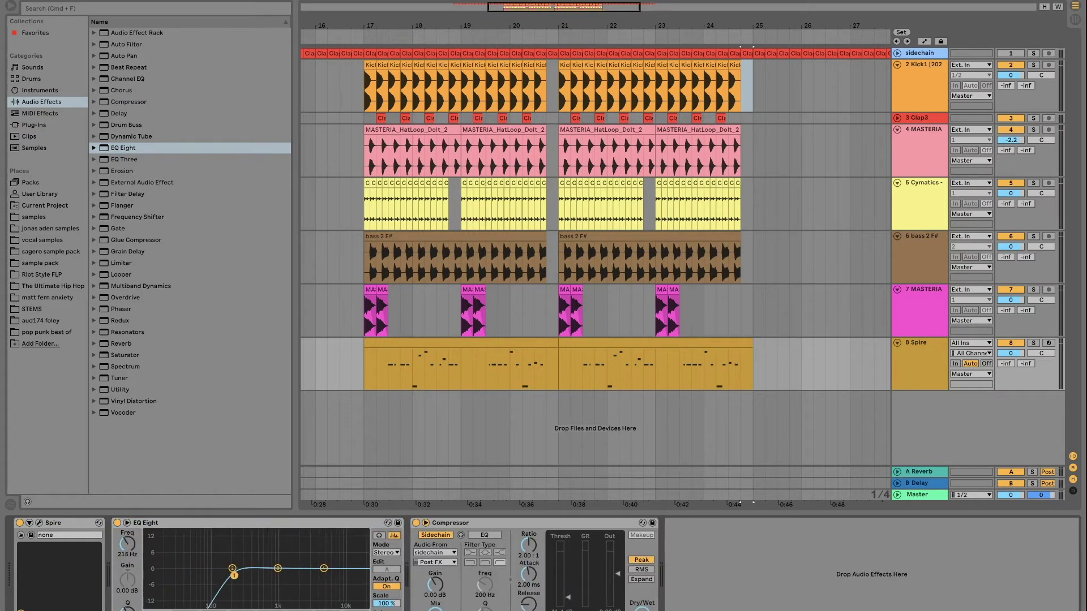
{"action": "double_click", "coordinate": [240, 524]}
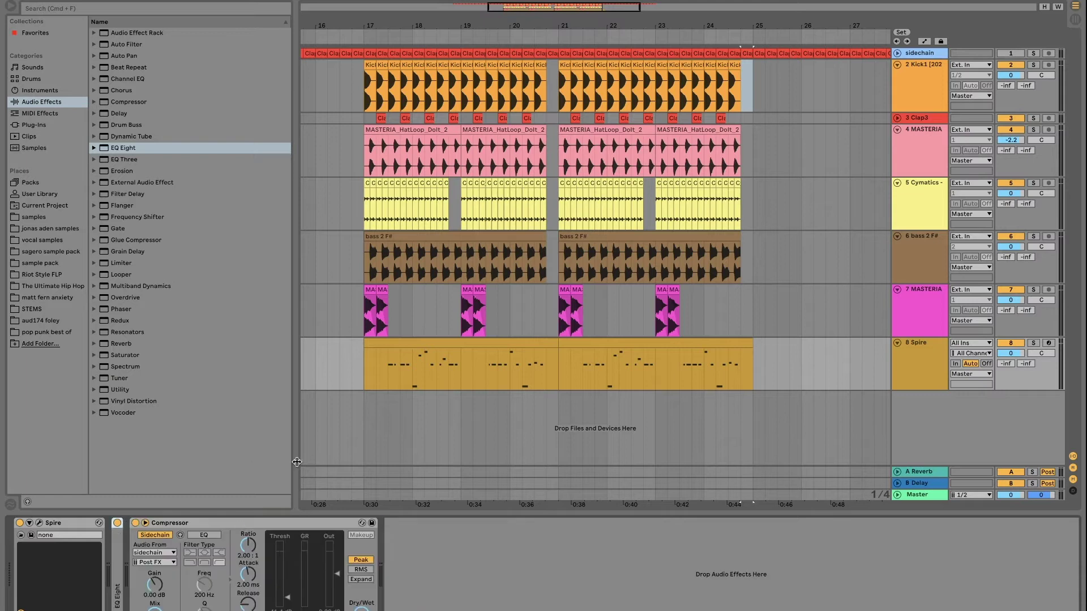
Add a Reverb between EQ Eight and the Compressor on the Spire track and play the melody from its first note
{"action": "double_click", "coordinate": [115, 343]}
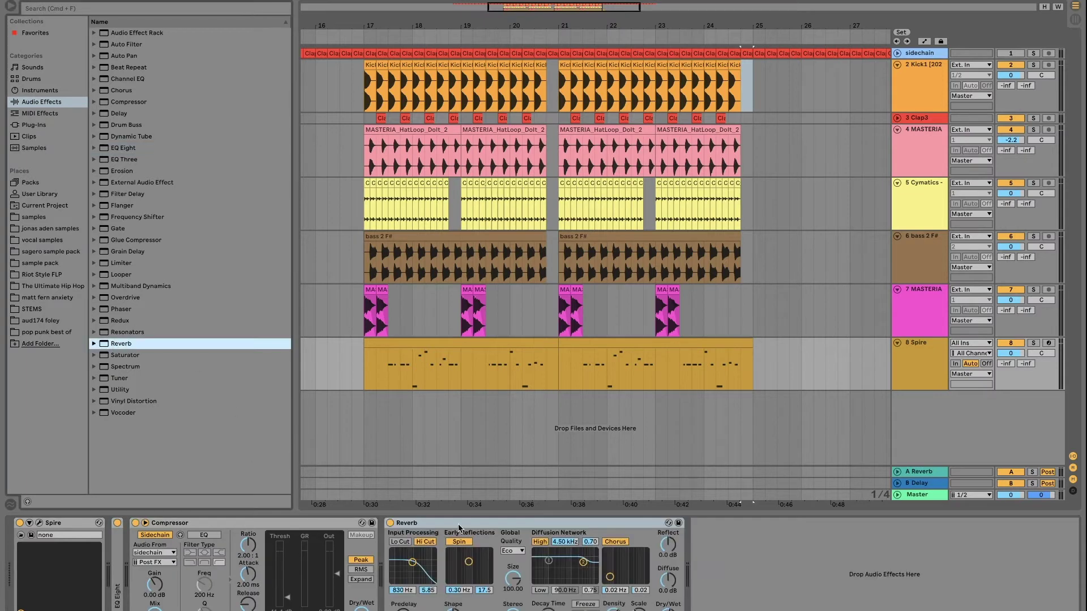
{"action": "left_click_drag", "start_coordinate": [458, 530], "coordinate": [232, 539]}
{"action": "left_click_drag", "start_coordinate": [134, 548], "coordinate": [150, 560]}
{"action": "key", "text": "space"}
{"action": "key", "text": "space"}
{"action": "left_click", "coordinate": [388, 374]}
{"action": "key", "text": "space"}
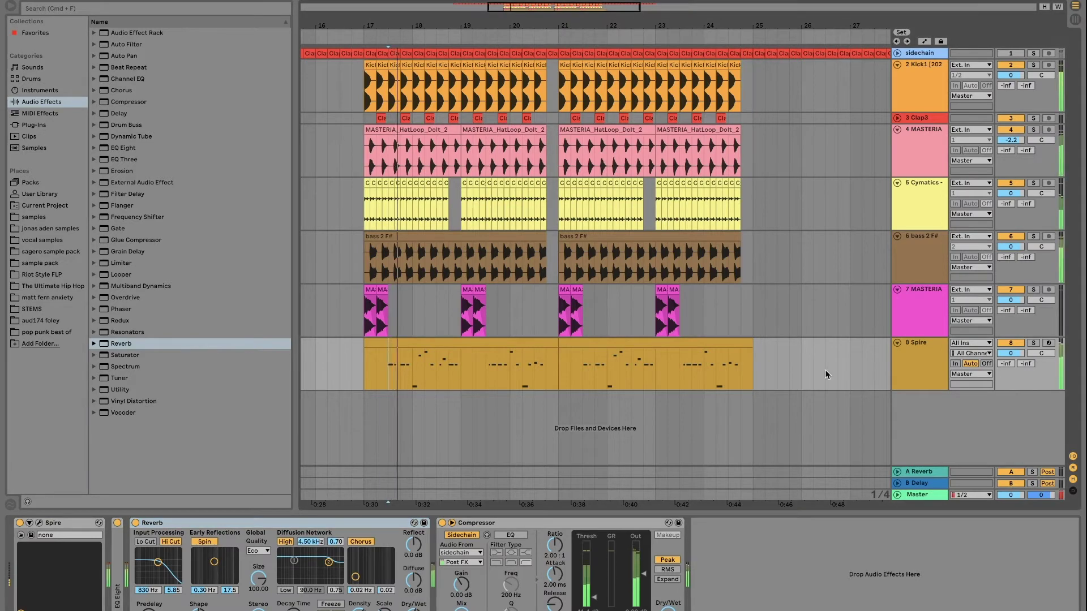
Solo the Spire track, replay the lead with its reverb, and fold the Reverb device
{"action": "left_click", "coordinate": [1033, 343]}
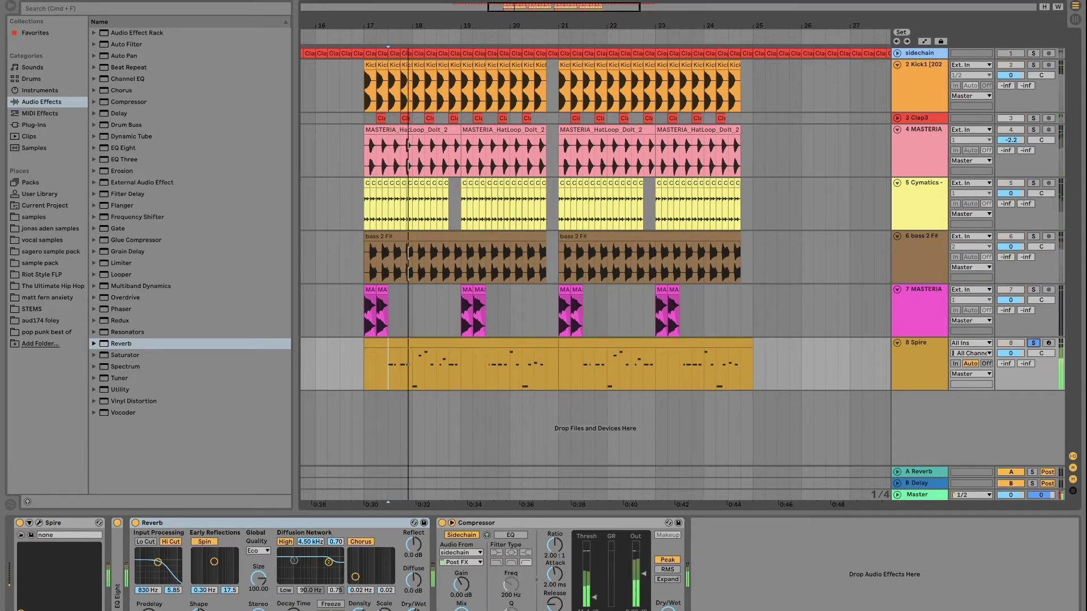
{"action": "key", "text": "space"}
{"action": "key", "text": "space"}
{"action": "key", "text": "space"}
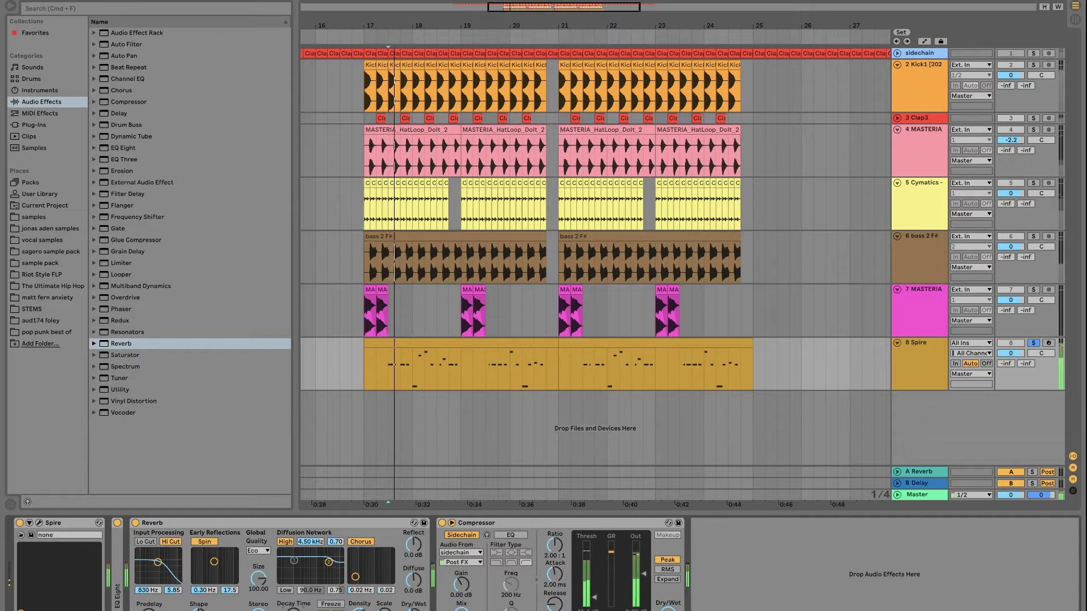
{"action": "left_click", "coordinate": [281, 524]}
{"action": "key", "text": "Delete"}
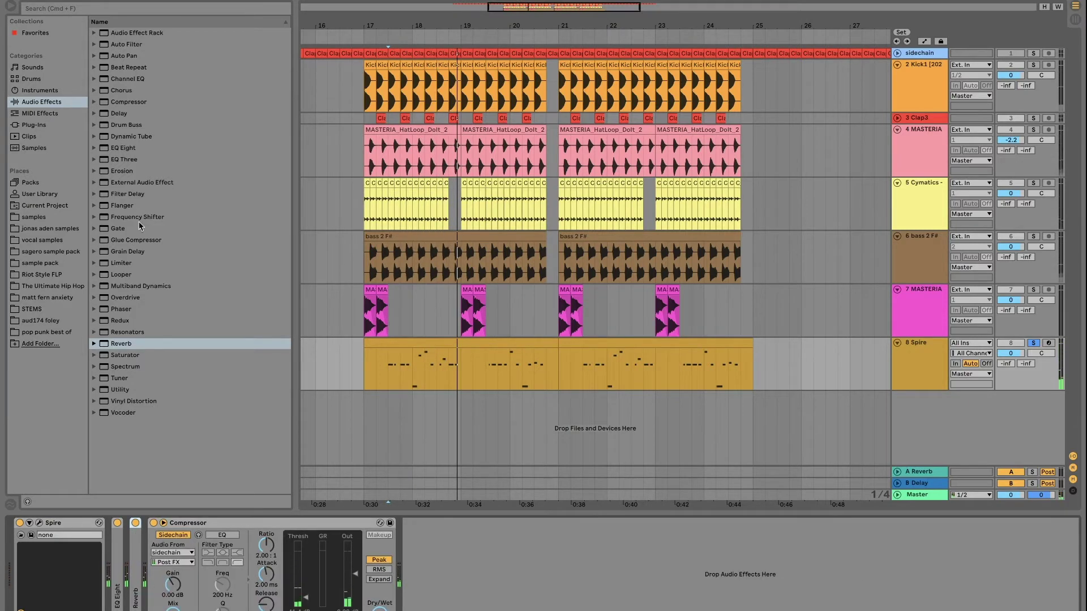
Load the Multiband Dynamics OTT preset on the Spire track and place it between the Reverb and Compressor
{"action": "left_click", "coordinate": [93, 287]}
{"action": "double_click", "coordinate": [129, 367]}
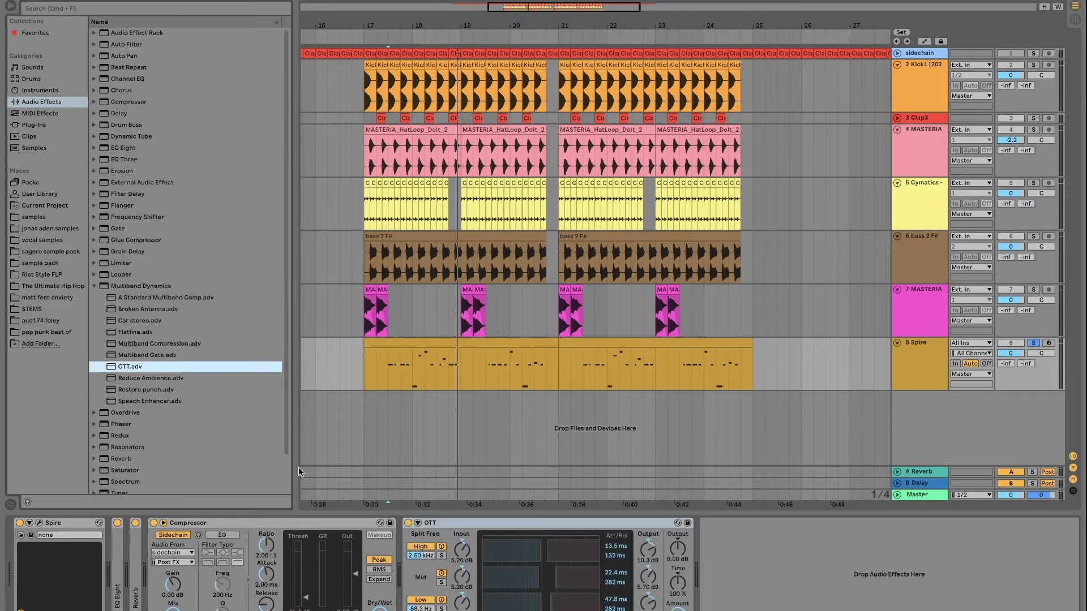
{"action": "left_click_drag", "start_coordinate": [496, 526], "coordinate": [152, 554]}
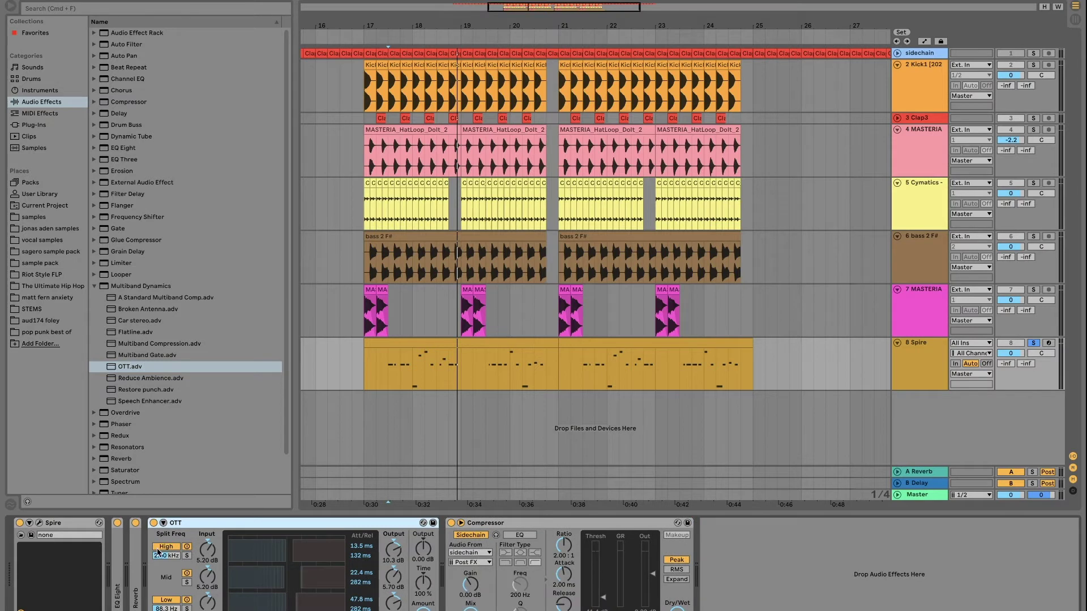
{"action": "left_click", "coordinate": [423, 609]}
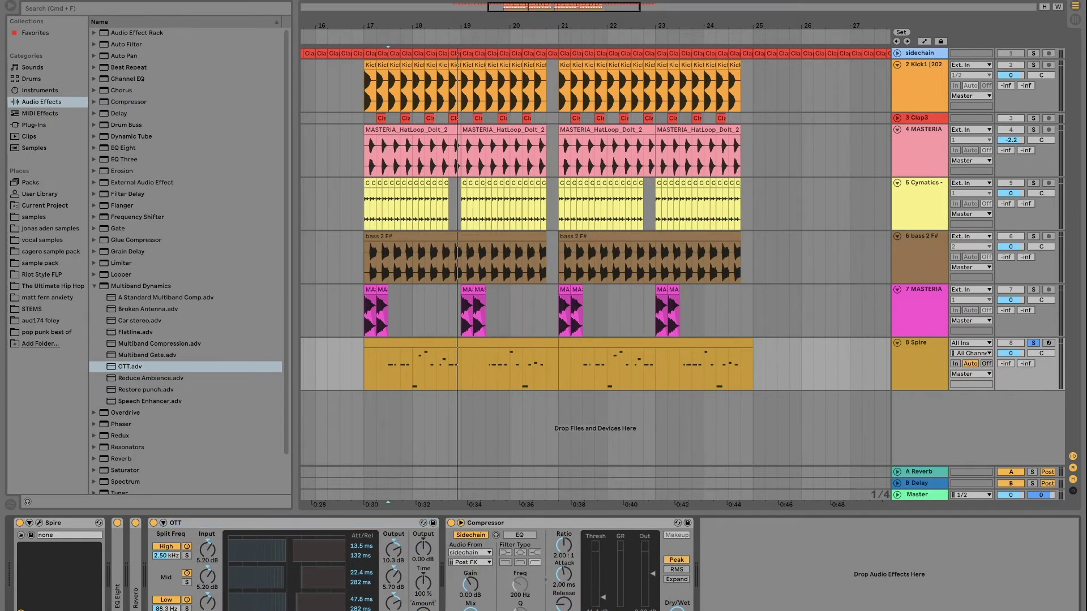
Play the soloed lead repeatedly with OTT bypassed and enabled to compare the sound
{"action": "key", "text": "space"}
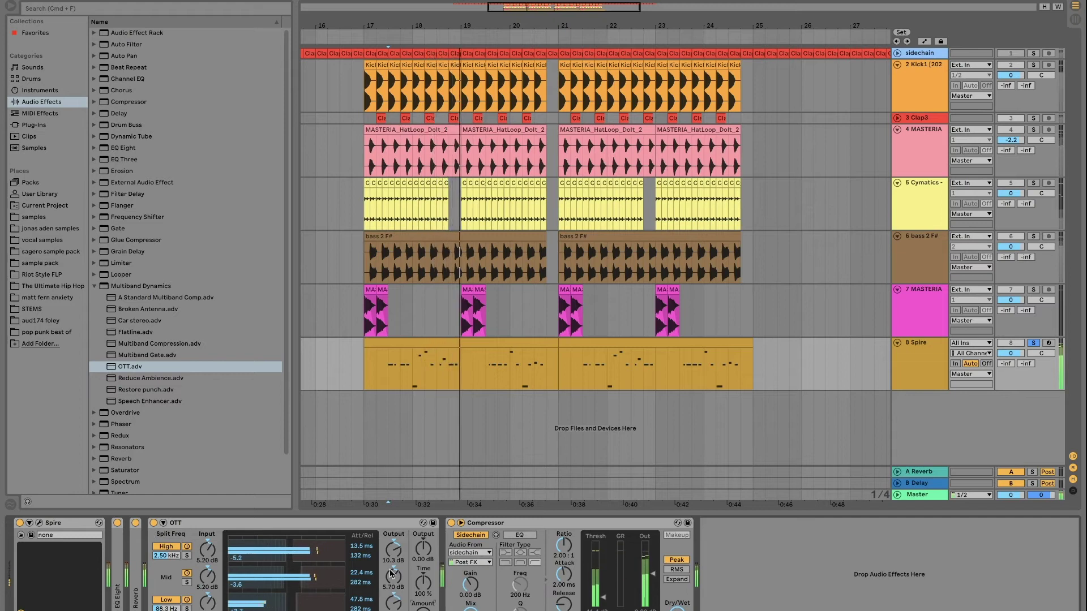
{"action": "left_click", "coordinate": [154, 524]}
{"action": "key", "text": "space"}
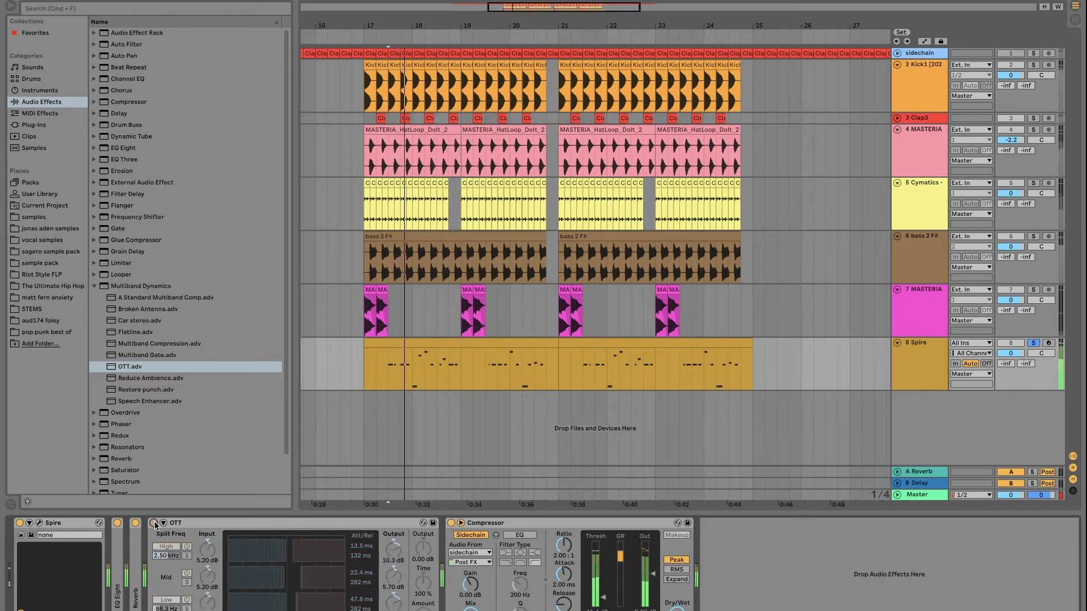
{"action": "key", "text": "space"}
{"action": "left_click", "coordinate": [153, 524]}
{"action": "key", "text": "space"}
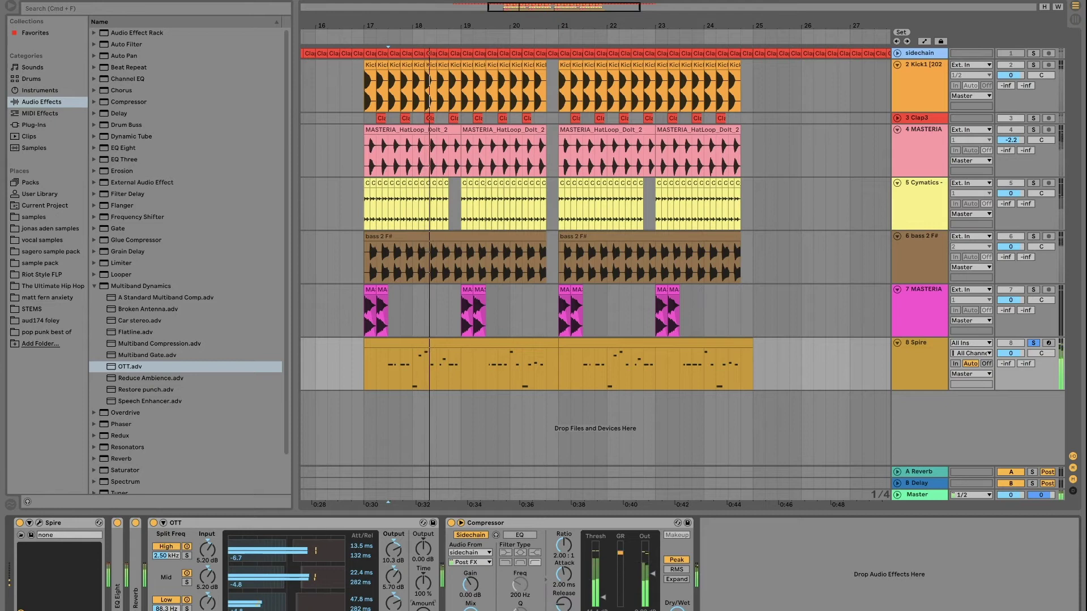
{"action": "key", "text": "space"}
{"action": "key", "text": "space"}
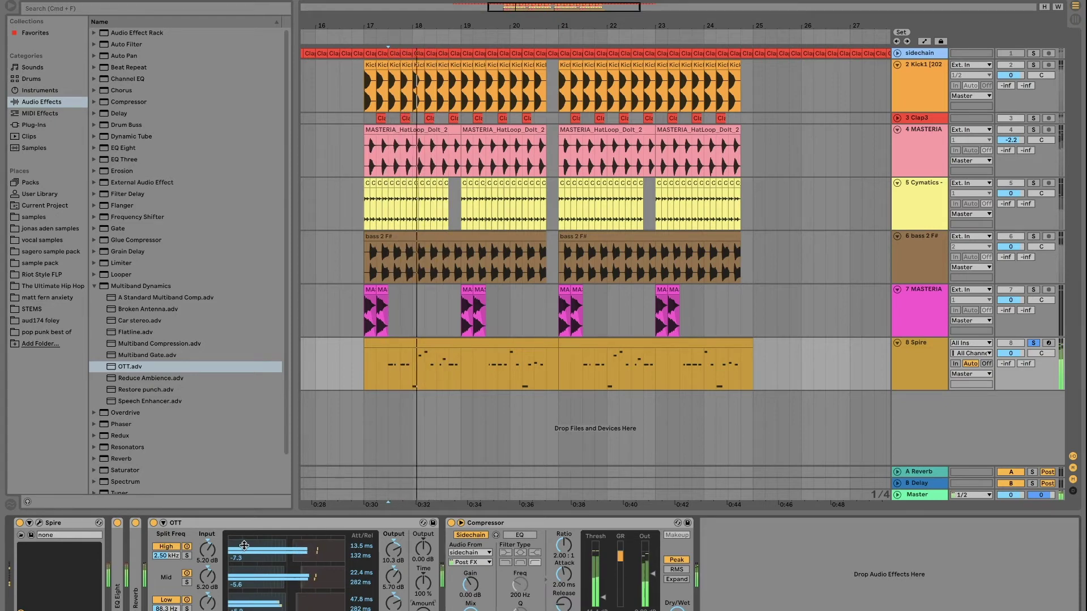
{"action": "key", "text": "space"}
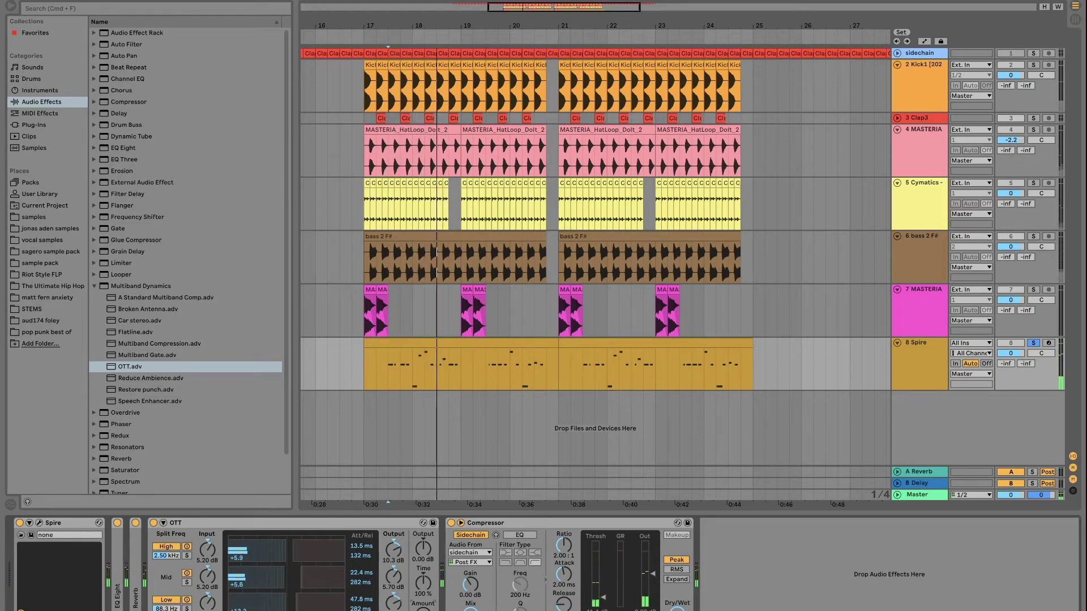
{"action": "key", "text": "space"}
{"action": "key", "text": "space"}
{"action": "key", "text": "space"}
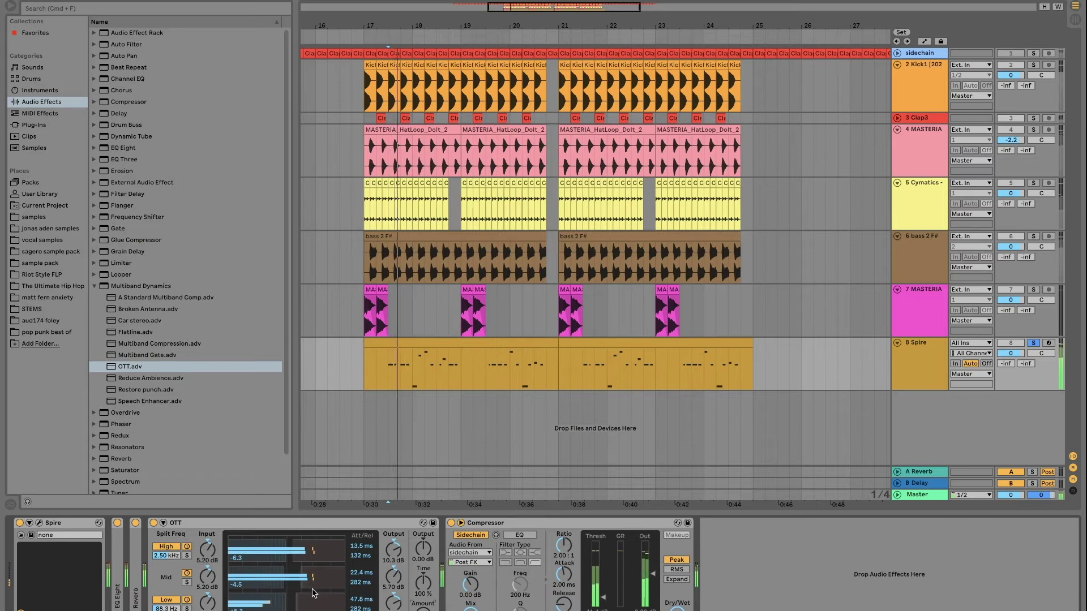
Fold the OTT and Compressor devices and take the Spire track out of solo
{"action": "double_click", "coordinate": [253, 523]}
{"action": "left_click", "coordinate": [92, 287]}
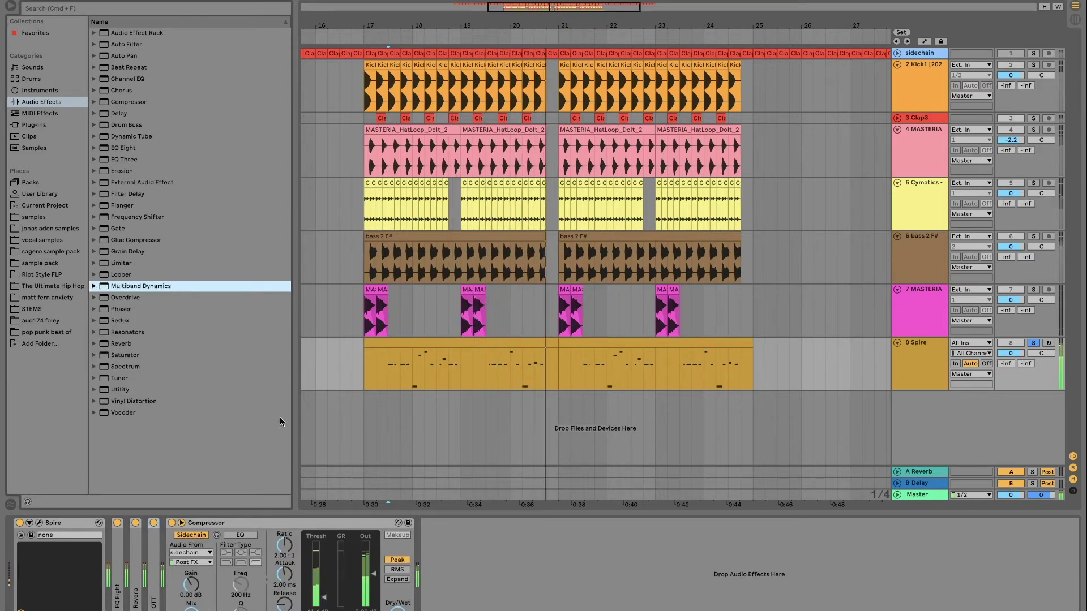
{"action": "left_click", "coordinate": [283, 525]}
{"action": "double_click", "coordinate": [284, 524]}
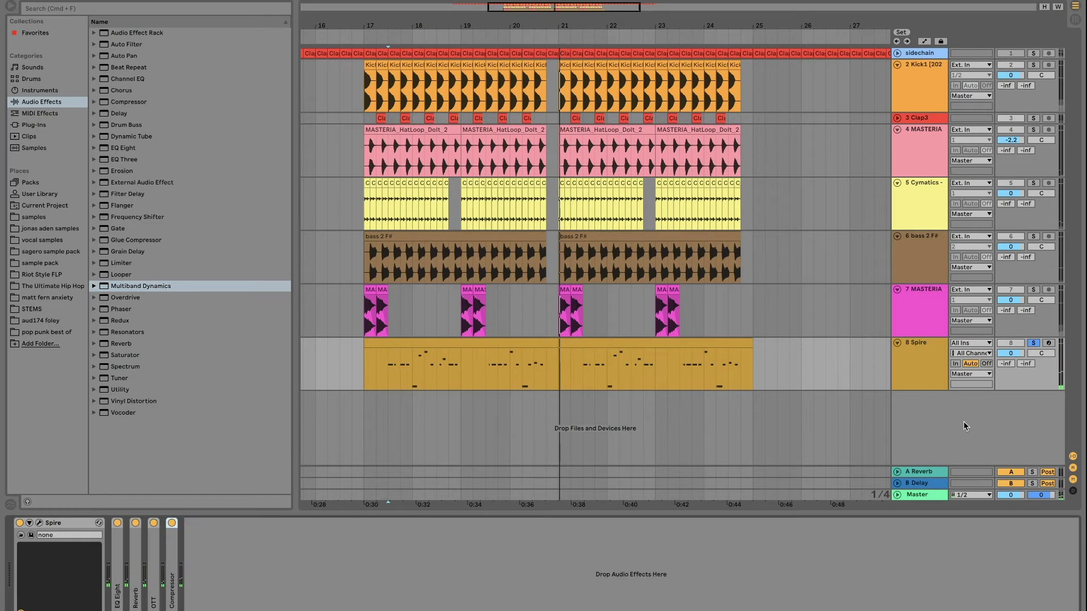
{"action": "left_click", "coordinate": [1034, 345]}
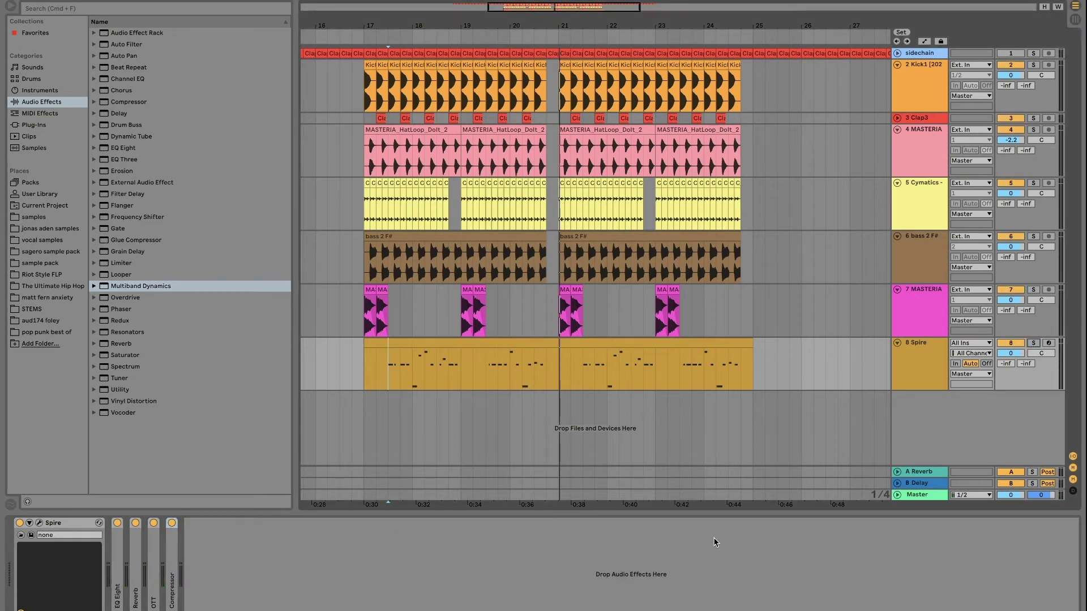
Play the full drop from bar 17 with all tracks to check the lead in the mix
{"action": "left_click", "coordinate": [357, 364]}
{"action": "key", "text": "space"}
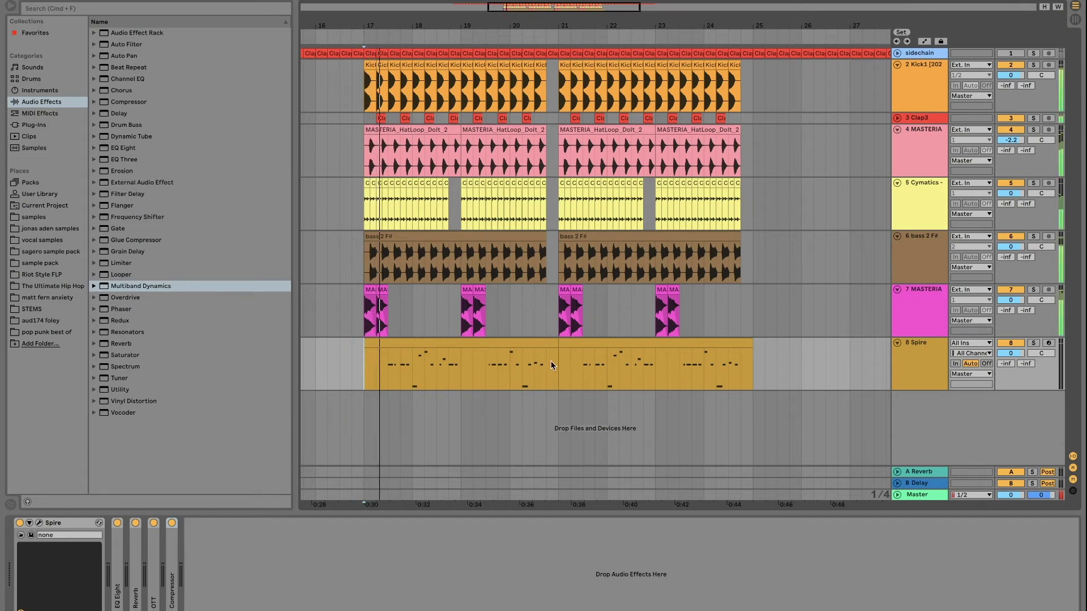
{"action": "left_click", "coordinate": [919, 295]}
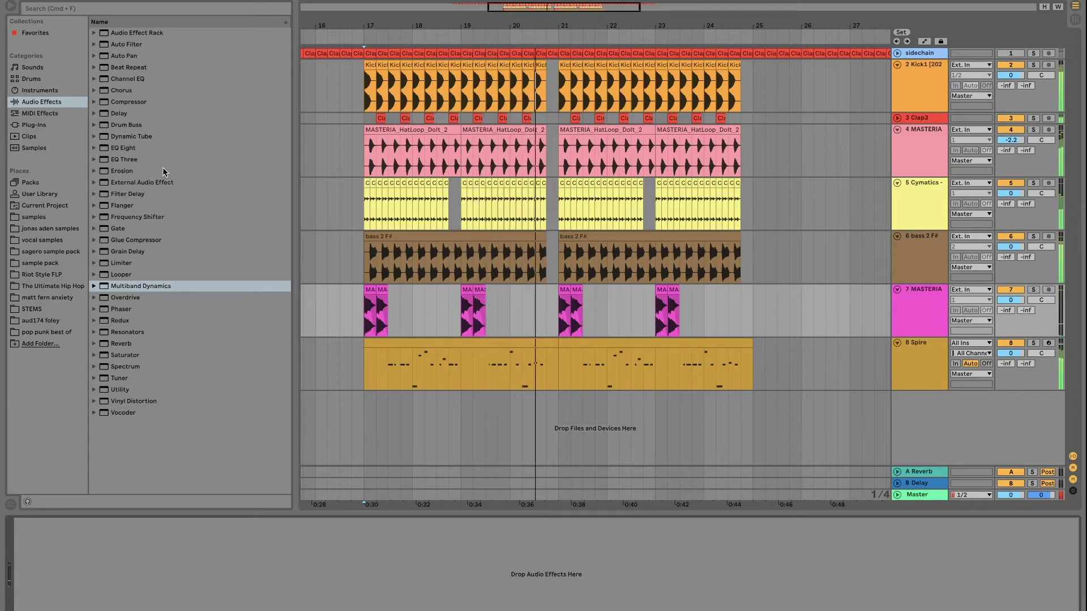
{"action": "key", "text": "space"}
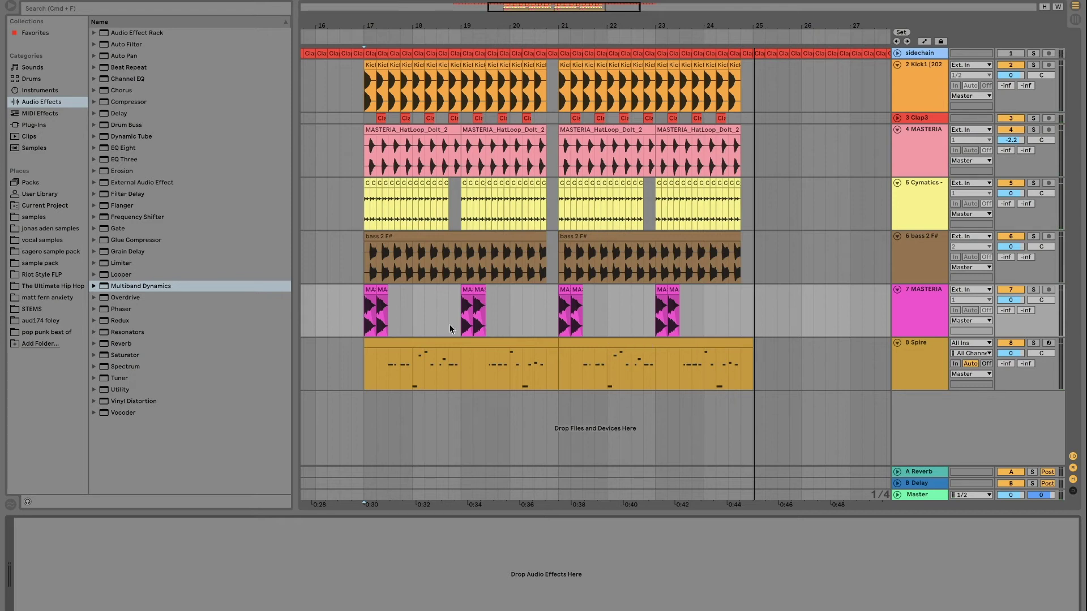
In the second Spire clip, add G#2 at 3.3, replace the D#2 at 3.4 with A#2, and lower bar 4's first note to F2
{"action": "double_click", "coordinate": [745, 355]}
{"action": "double_click", "coordinate": [746, 351]}
{"action": "left_click_drag", "start_coordinate": [788, 423], "coordinate": [782, 423]}
{"action": "double_click", "coordinate": [803, 322]}
{"action": "double_click", "coordinate": [806, 423]}
{"action": "key", "text": "space"}
{"action": "key", "text": "space"}
{"action": "left_click_drag", "start_coordinate": [860, 321], "coordinate": [860, 379]}
{"action": "key", "text": "space"}
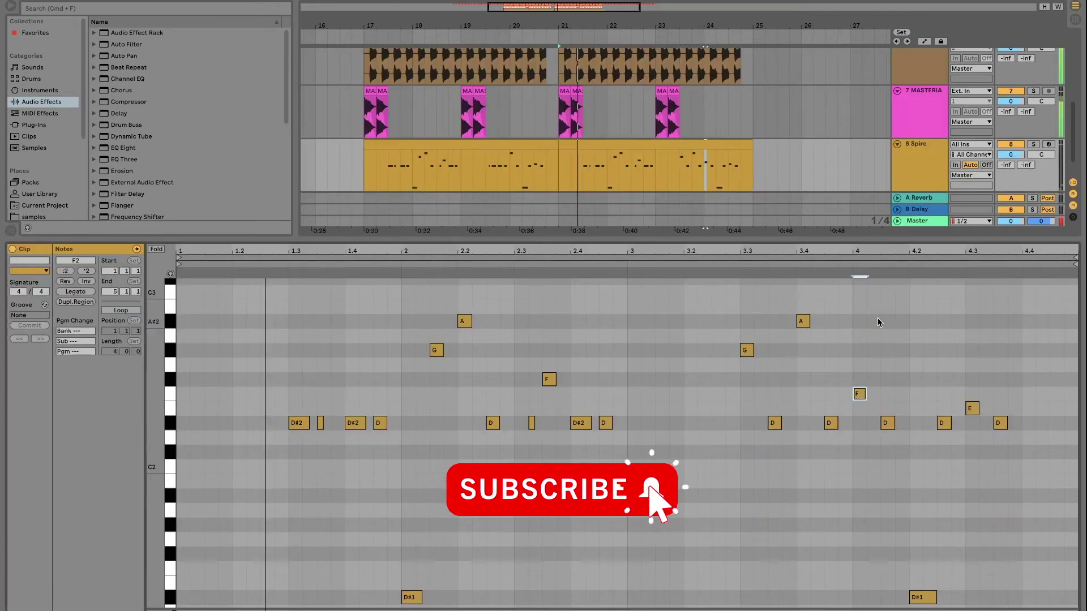
Lower the G#2 at 3.3 to F#2 and change the pitch of bar 4's first note
{"action": "left_click_drag", "start_coordinate": [747, 351], "coordinate": [746, 379]}
{"action": "left_click_drag", "start_coordinate": [859, 379], "coordinate": [860, 350]}
{"action": "key", "text": "shift+Down"}
Transpose the notes from 3.4 to the start of bar 4 up an octave and down six semitones, and play the result
{"action": "left_click_drag", "start_coordinate": [809, 321], "coordinate": [874, 379]}
{"action": "key", "text": "shift+Up"}
{"action": "key", "text": "Down"}
{"action": "key", "text": "Down"}
{"action": "key", "text": "Down"}
{"action": "key", "text": "Down"}
{"action": "key", "text": "Down"}
{"action": "key", "text": "Down"}
{"action": "key", "text": "space"}
{"action": "key", "text": "space"}
Nudge the note at the start of bar 4 slightly earlier, and move the note before it earlier and lower, near 3.4
{"action": "left_click_drag", "start_coordinate": [898, 251], "coordinate": [898, 295]}
{"action": "left_click_drag", "start_coordinate": [860, 379], "coordinate": [853, 379]}
{"action": "key", "text": "space"}
{"action": "key", "text": "space"}
{"action": "left_click_drag", "start_coordinate": [842, 379], "coordinate": [811, 408]}
{"action": "left_click_drag", "start_coordinate": [888, 251], "coordinate": [888, 209]}
{"action": "key", "text": "space"}
{"action": "key", "text": "space"}
Raise the E2 note at 4.3 in the second Spire clip and play the drop from bar 17
{"action": "left_click_drag", "start_coordinate": [980, 408], "coordinate": [982, 350]}
{"action": "key", "text": "space"}
{"action": "key", "text": "space"}
{"action": "key", "text": "space"}
{"action": "left_click", "coordinate": [365, 171]}
{"action": "key", "text": "space"}
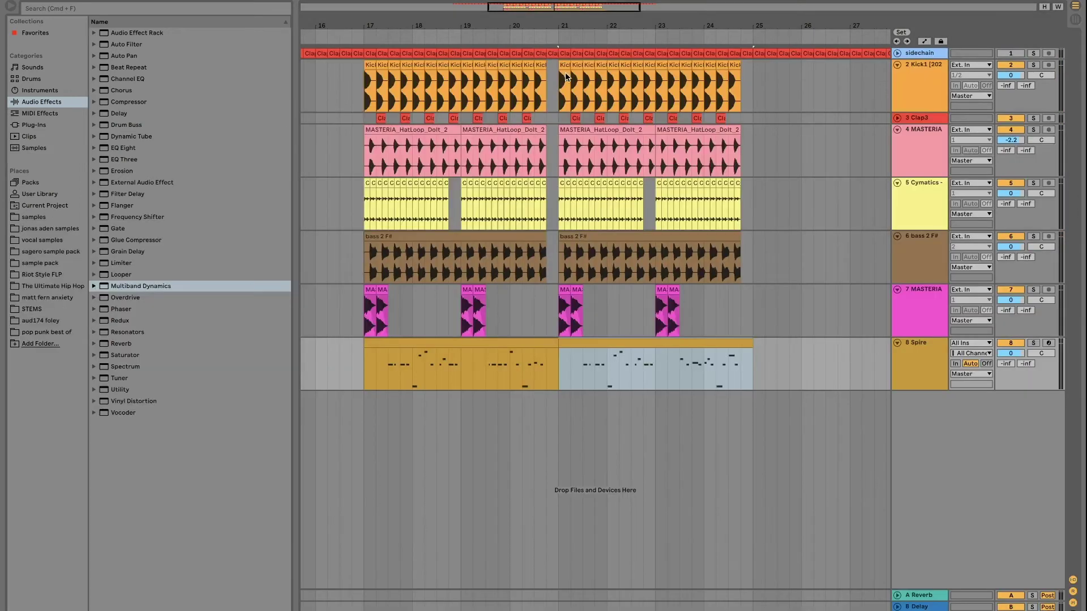
Move the Drum Fill clip three beats earlier so it runs from bar 20 to bar 21, and audition the transition
{"action": "left_click_drag", "start_coordinate": [552, 21], "coordinate": [615, 173]}
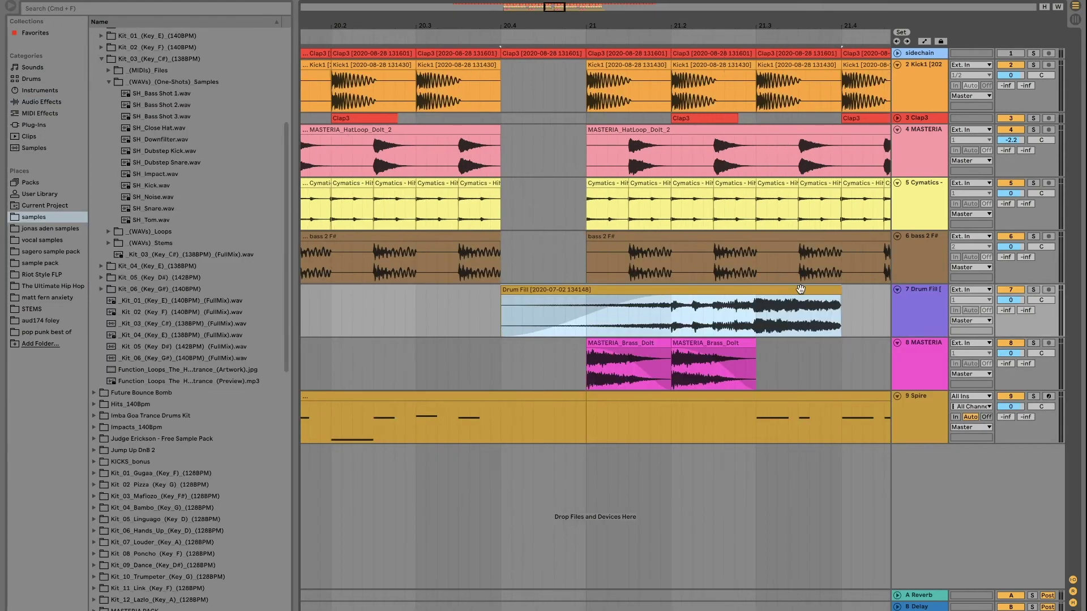
{"action": "left_click_drag", "start_coordinate": [804, 312], "coordinate": [552, 309]}
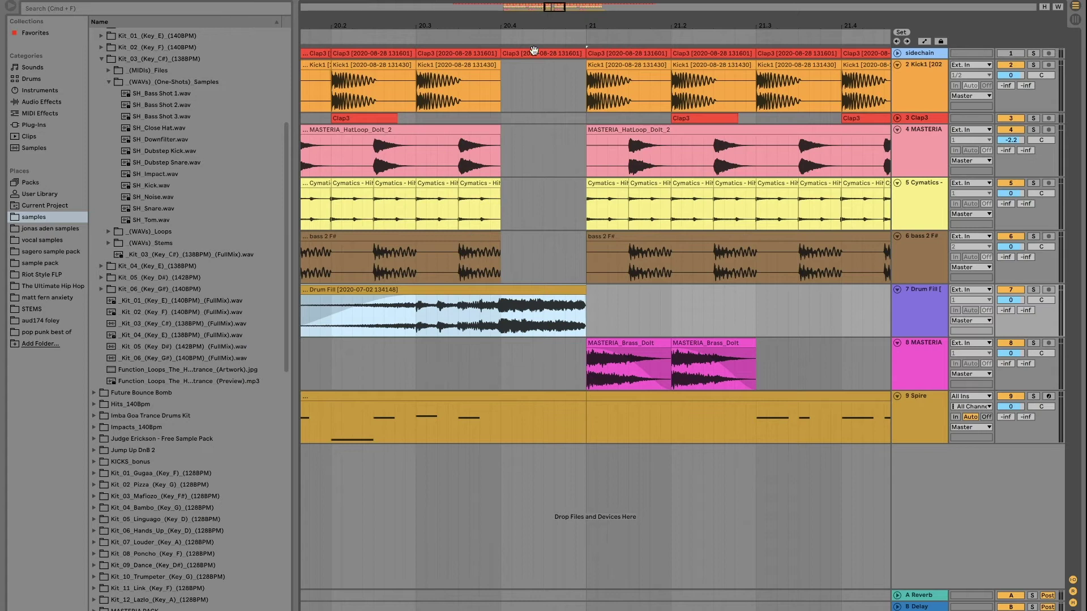
{"action": "left_click_drag", "start_coordinate": [549, 21], "coordinate": [590, 3]}
{"action": "left_click", "coordinate": [1033, 290]}
{"action": "key", "text": "space"}
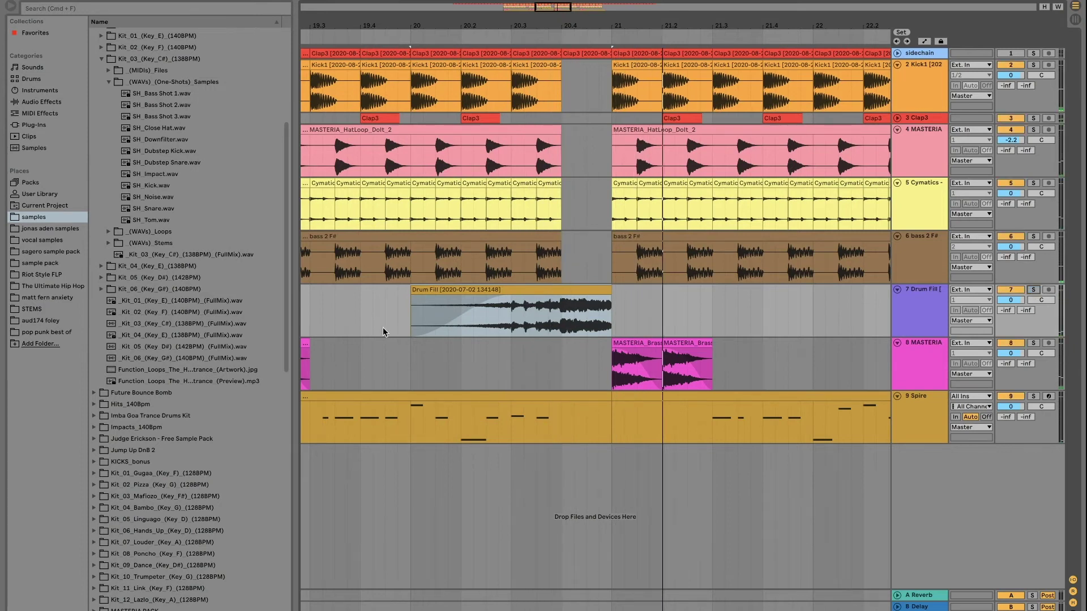
Play the drop from bar 17 to hear the PREC 1 and PERC 2 clips against the drums and lead
{"action": "key", "text": "space"}
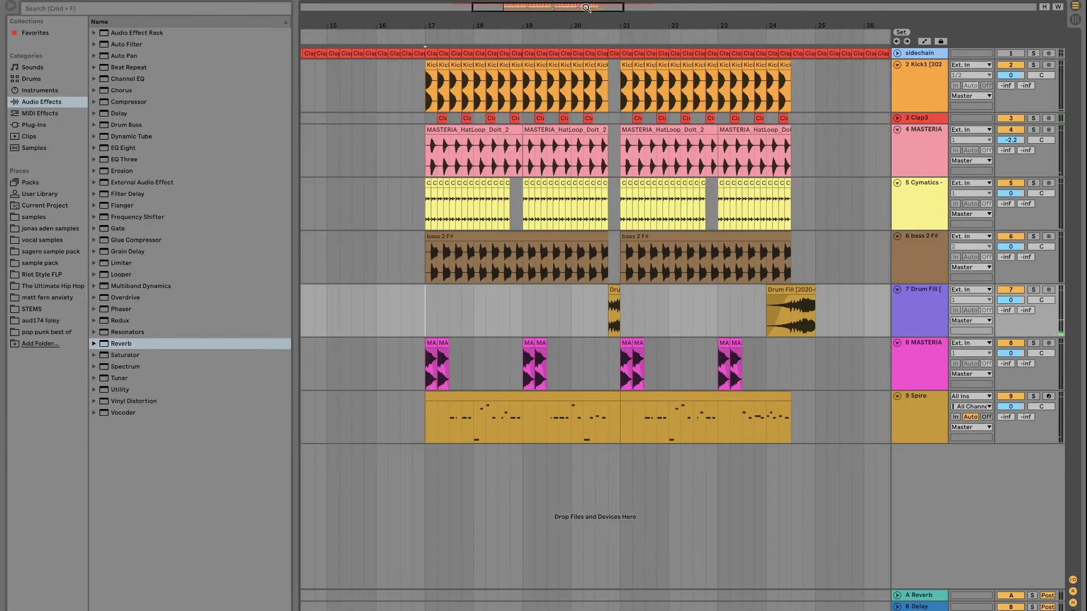
{"action": "left_click_drag", "start_coordinate": [587, 23], "coordinate": [546, 11]}
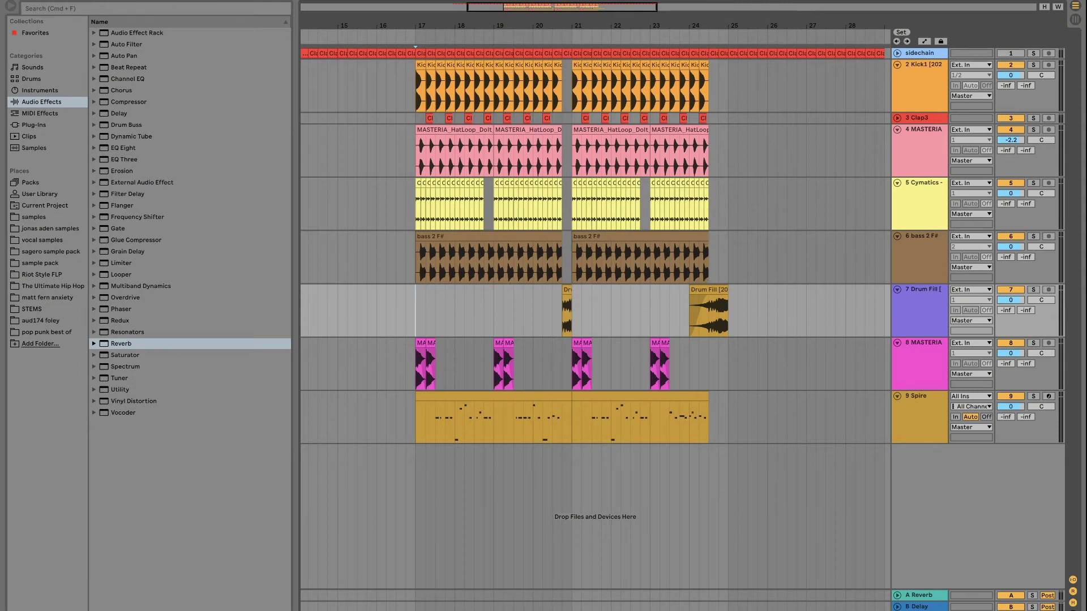
{"action": "left_click", "coordinate": [60, 7]}
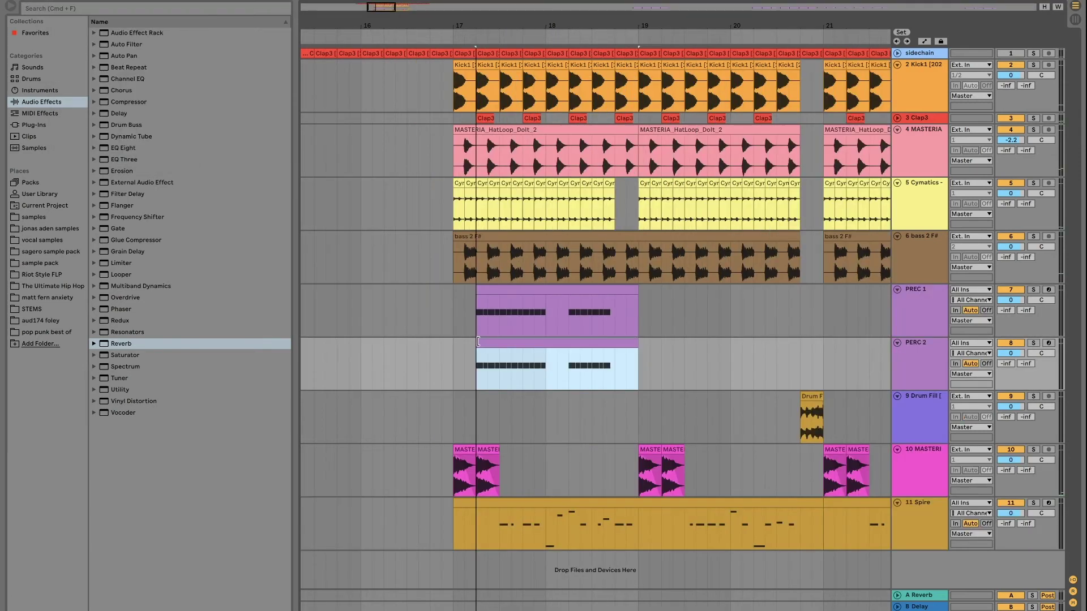
{"action": "left_click", "coordinate": [462, 308]}
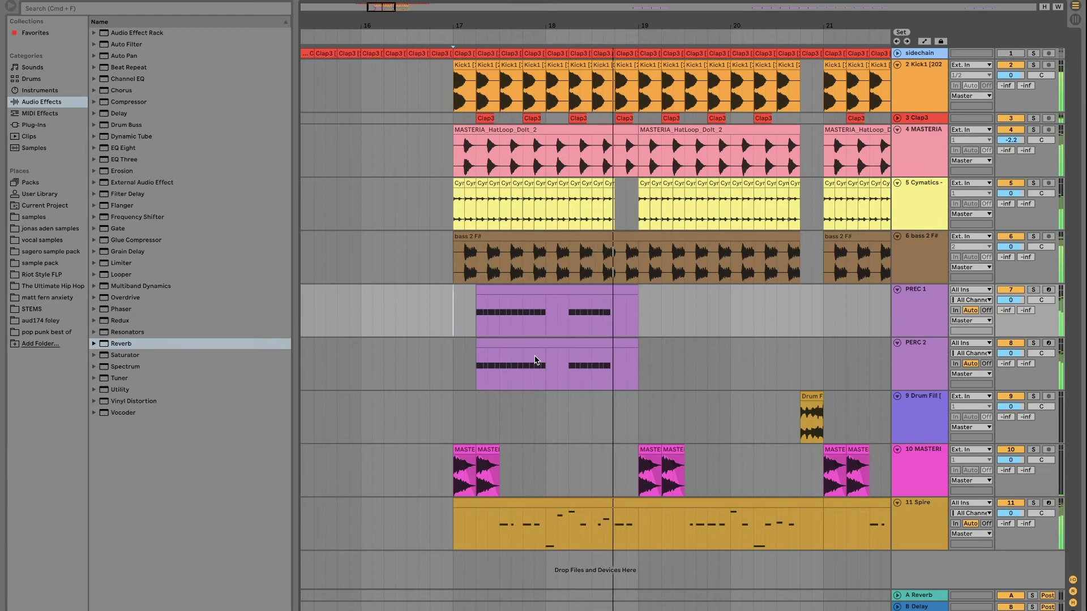
{"action": "key", "text": "space"}
{"action": "key", "text": "space"}
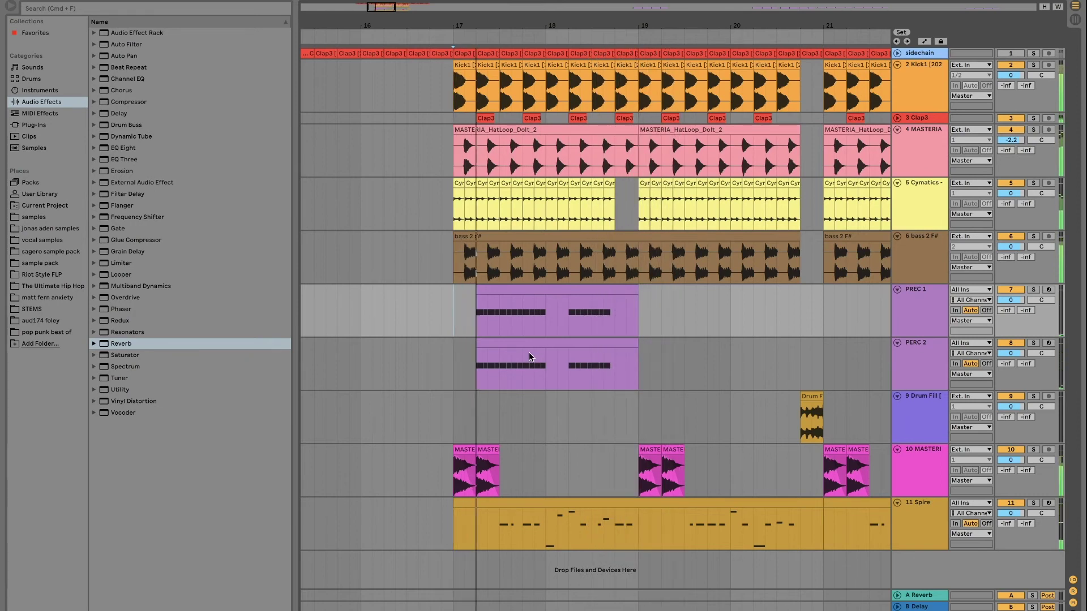
Set the sidechain source of the last Compressor on PREC 1 to the sidechain track
{"action": "double_click", "coordinate": [926, 306]}
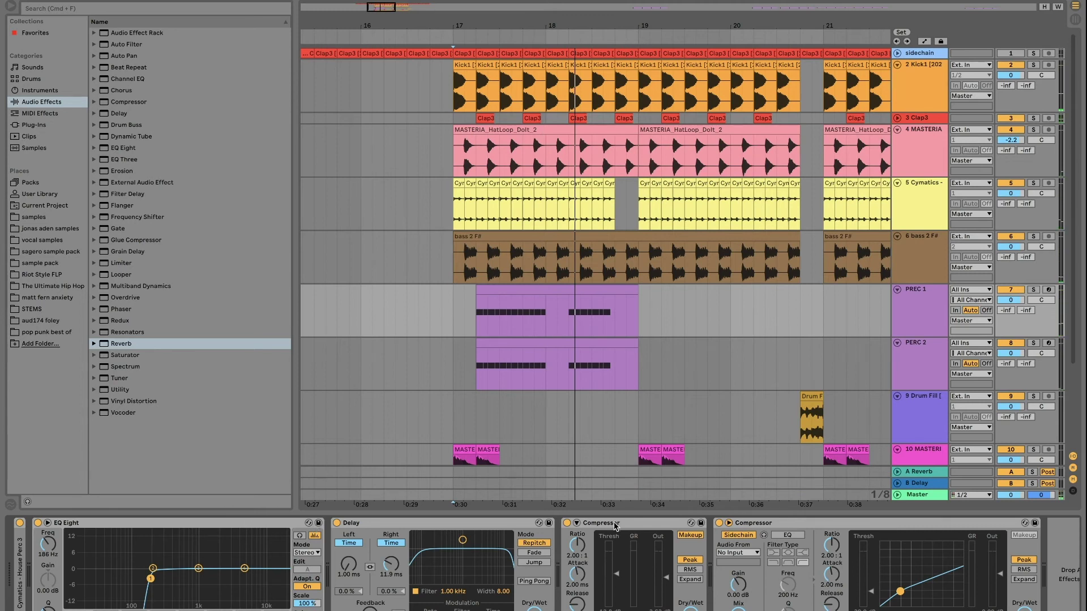
{"action": "left_click", "coordinate": [745, 548]}
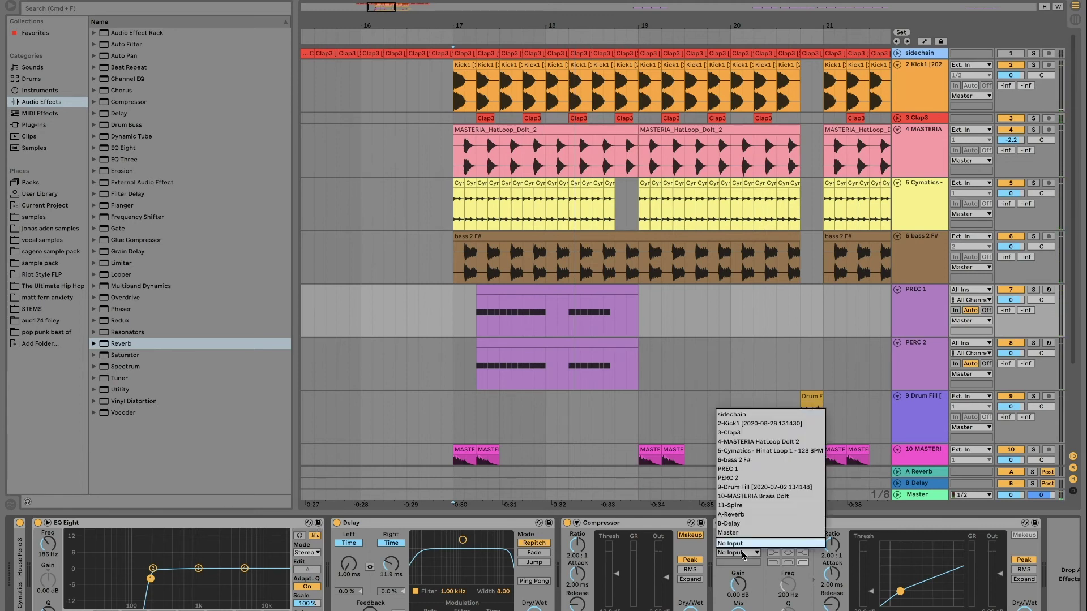
{"action": "left_click", "coordinate": [740, 419]}
Expand the last Compressor on PERC 2 and set its sidechain source to the sidechain track
{"action": "left_click", "coordinate": [917, 357]}
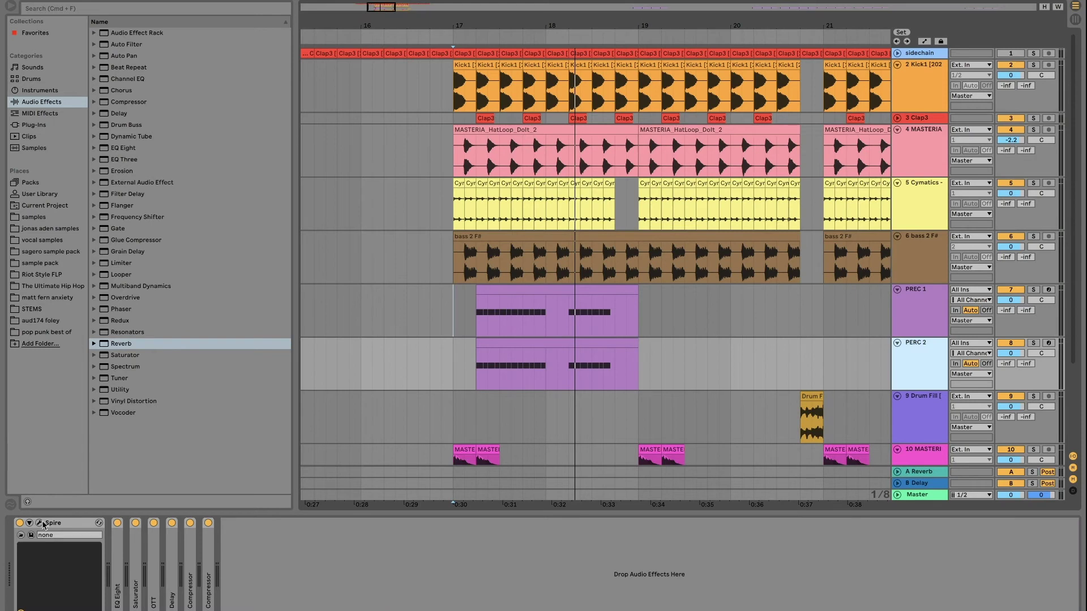
{"action": "double_click", "coordinate": [208, 561]}
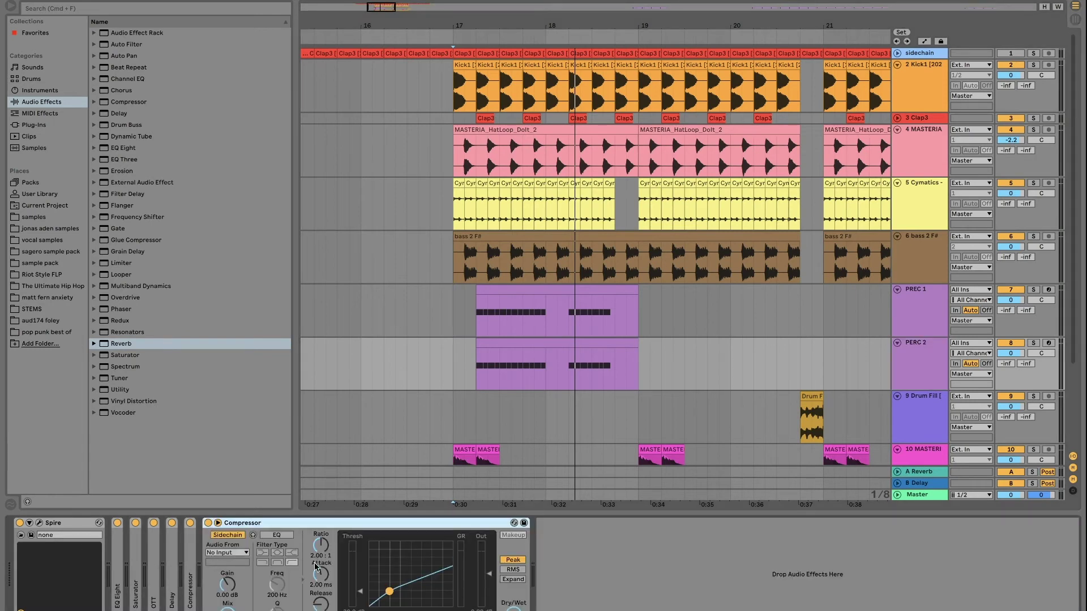
{"action": "left_click", "coordinate": [227, 553]}
{"action": "left_click", "coordinate": [252, 417]}
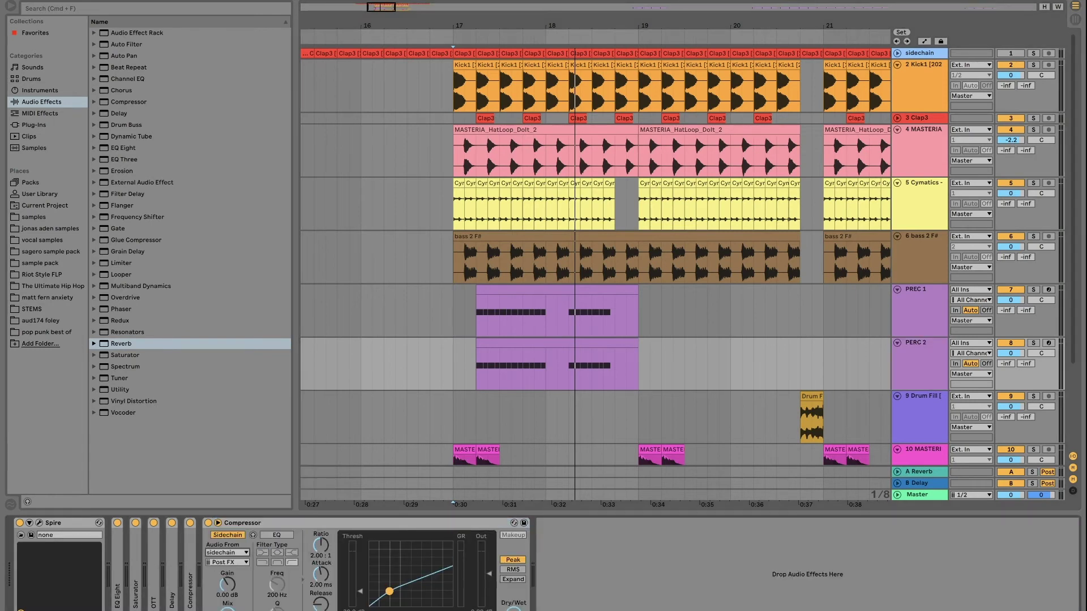
Review the full effects chain on PREC 1 and play the track soloed
{"action": "left_click", "coordinate": [926, 300]}
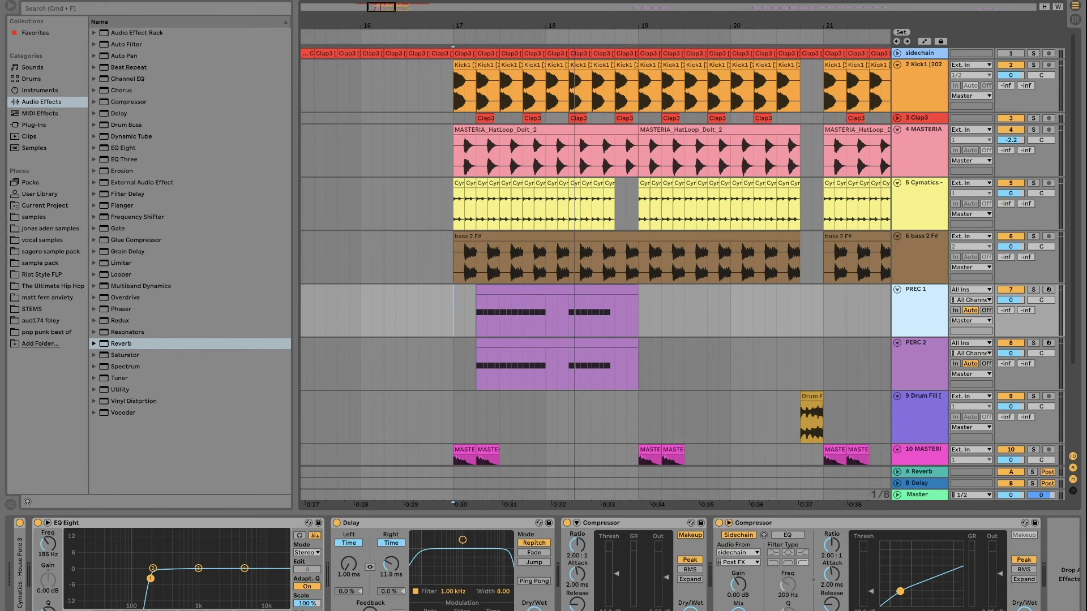
{"action": "left_click", "coordinate": [1066, 573]}
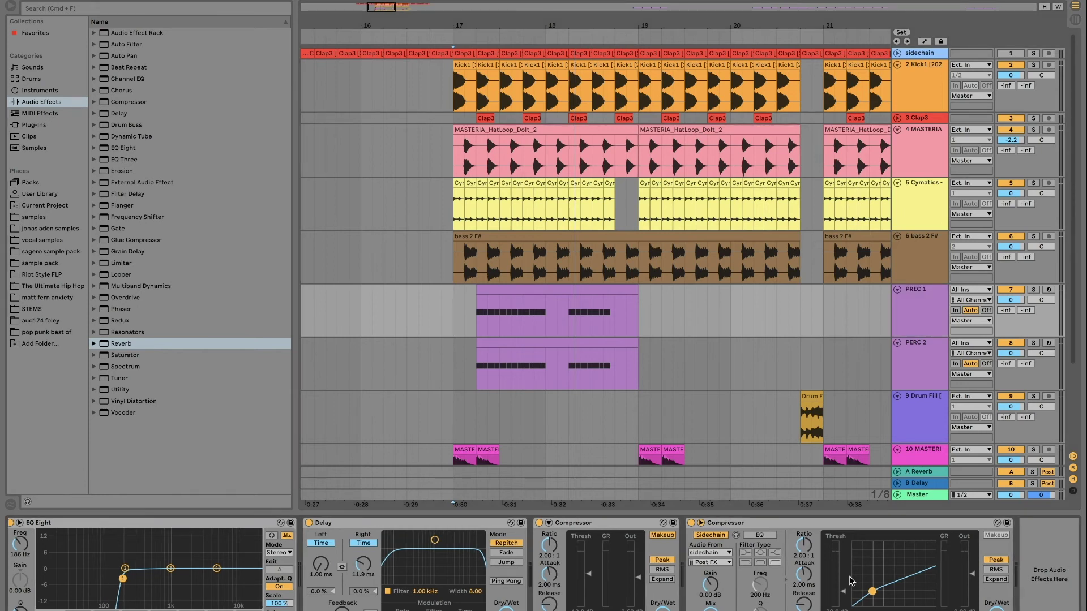
{"action": "left_click", "coordinate": [1034, 290]}
{"action": "key", "text": "space"}
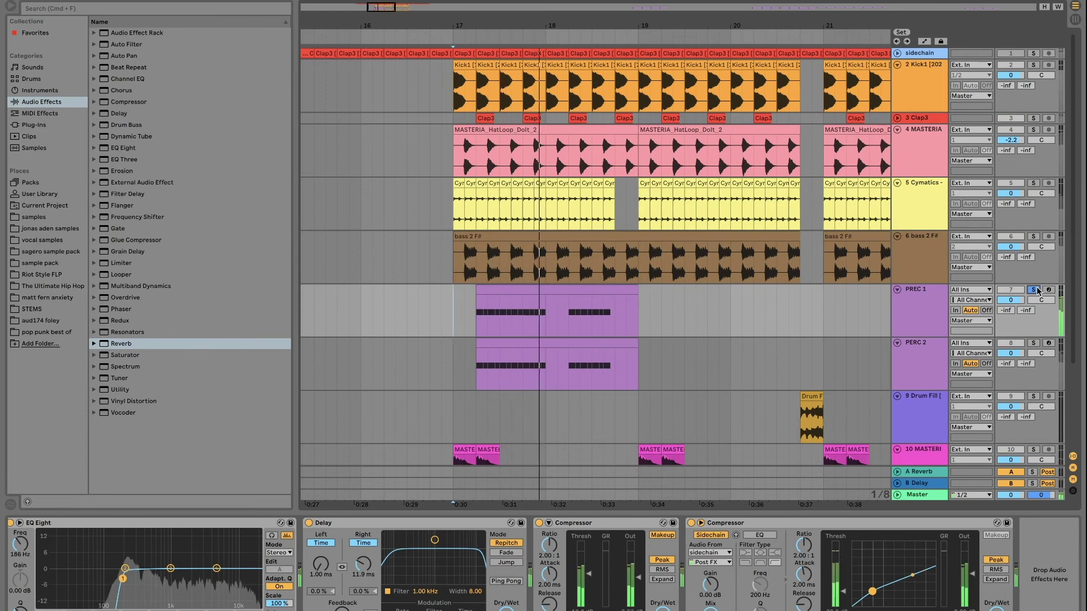
Solo PERC 2 and examine the EQ Eight and Saturator settings in its effects chain
{"action": "left_click", "coordinate": [919, 343]}
{"action": "left_click", "coordinate": [1034, 344]}
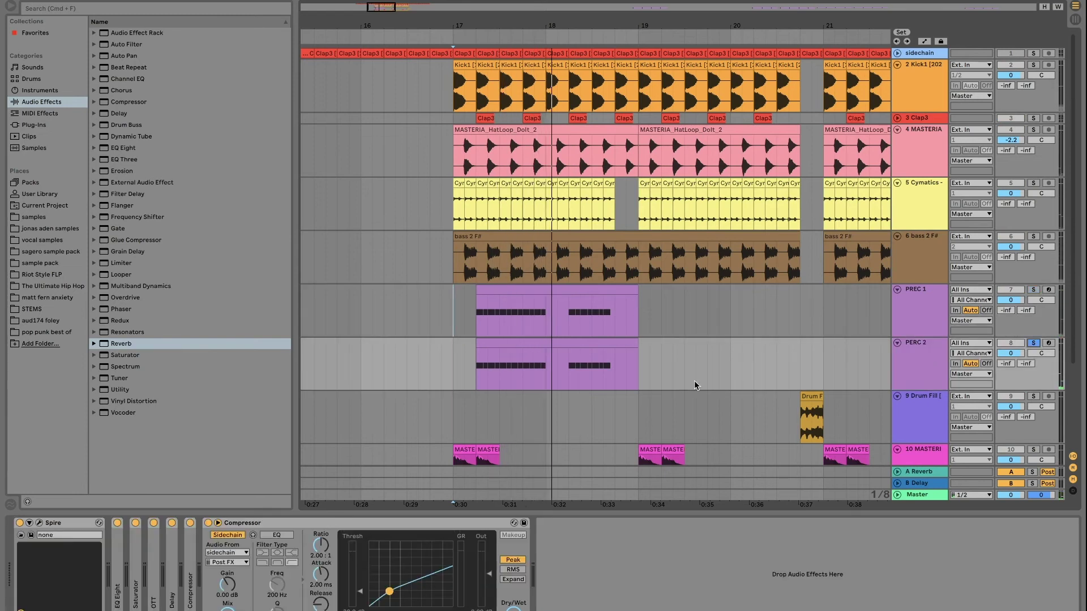
{"action": "double_click", "coordinate": [121, 573]}
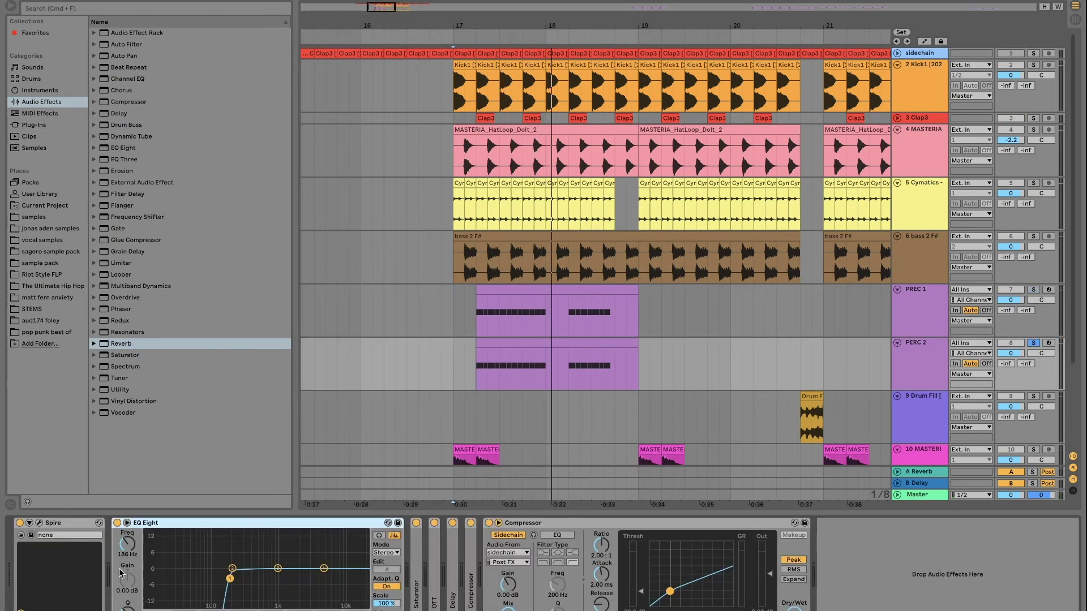
{"action": "double_click", "coordinate": [237, 528]}
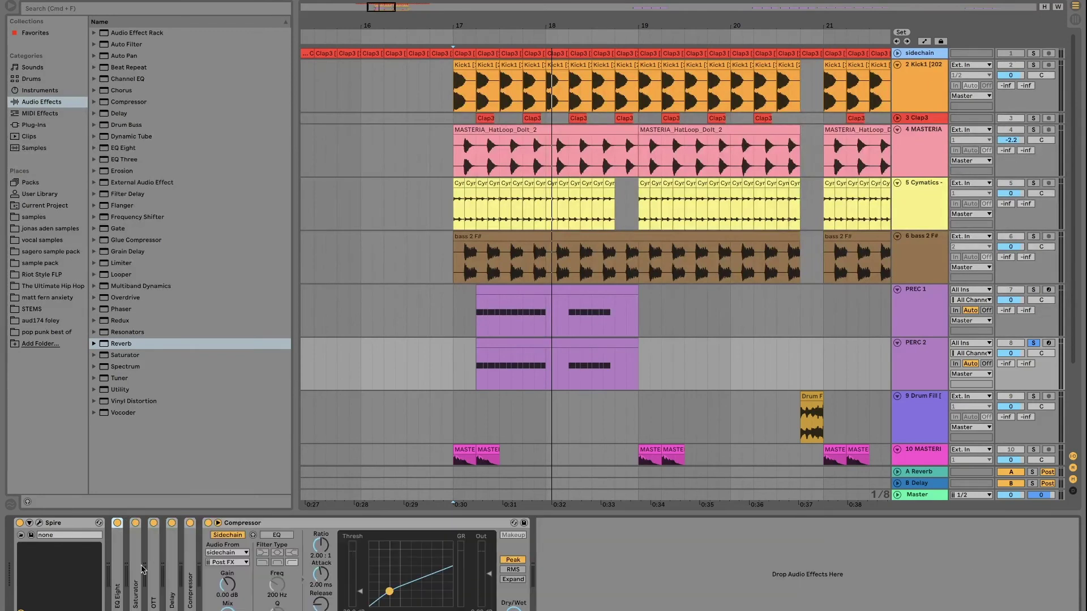
{"action": "double_click", "coordinate": [137, 574]}
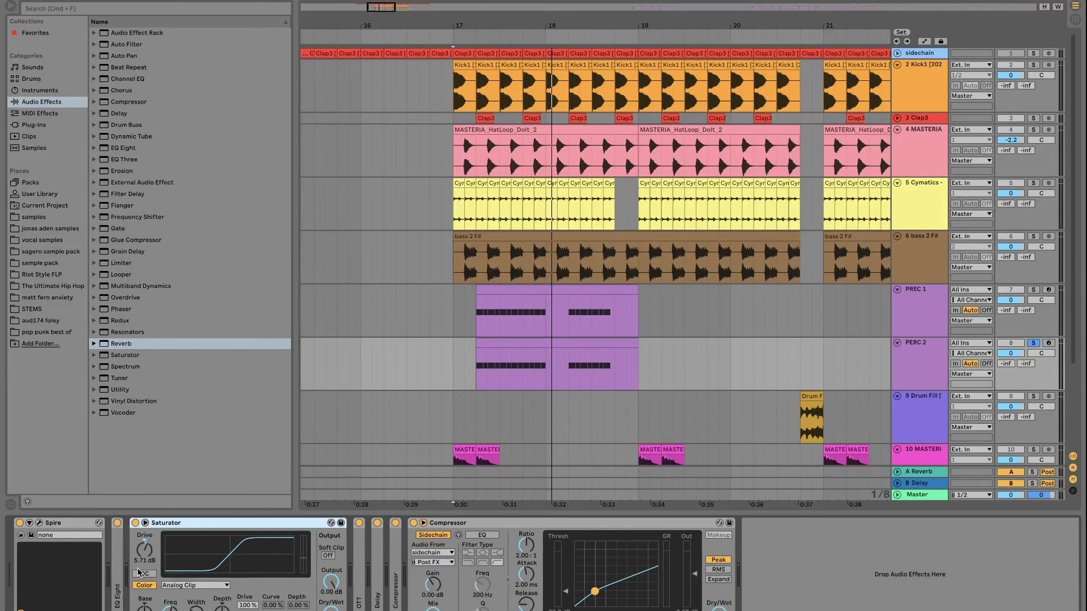
{"action": "double_click", "coordinate": [239, 528]}
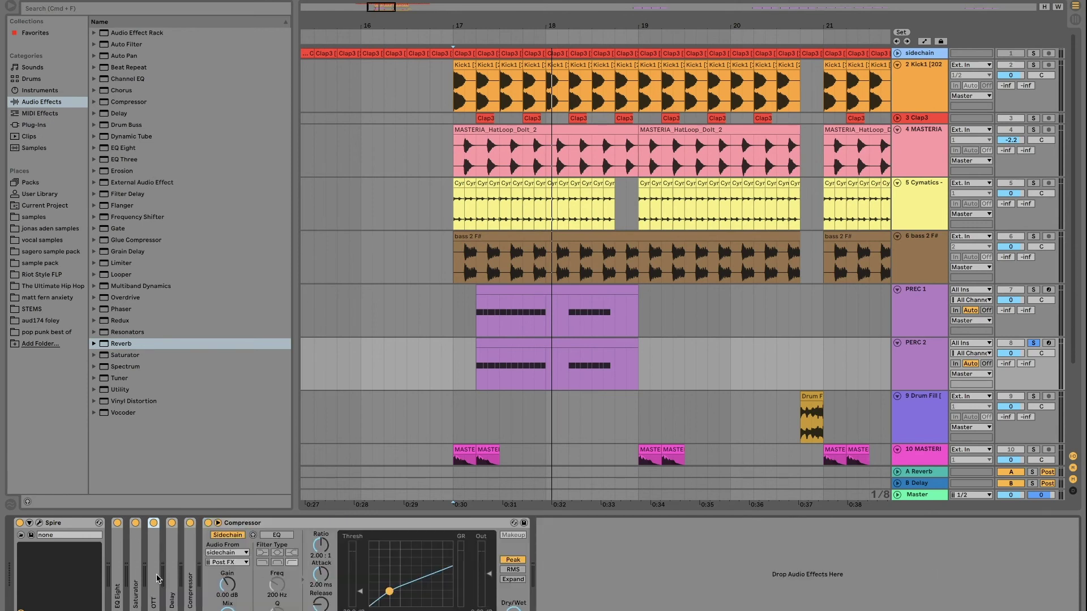
Feed the sidechain track into PERC 2's last Compressor with post-effects routing, and collapse both Compressors
{"action": "double_click", "coordinate": [189, 577]}
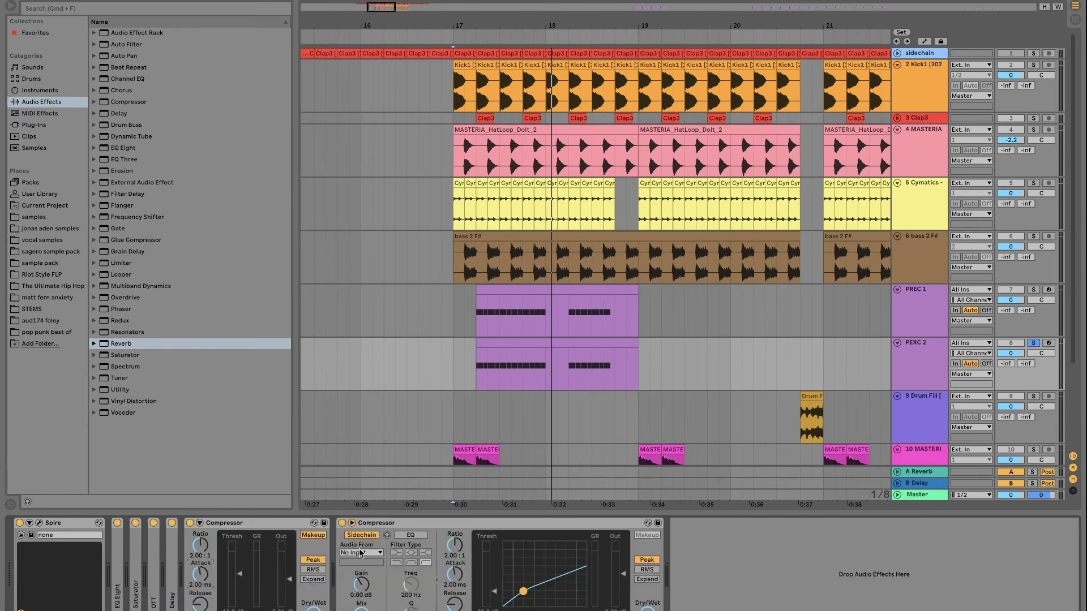
{"action": "left_click", "coordinate": [360, 553]}
{"action": "left_click", "coordinate": [373, 421]}
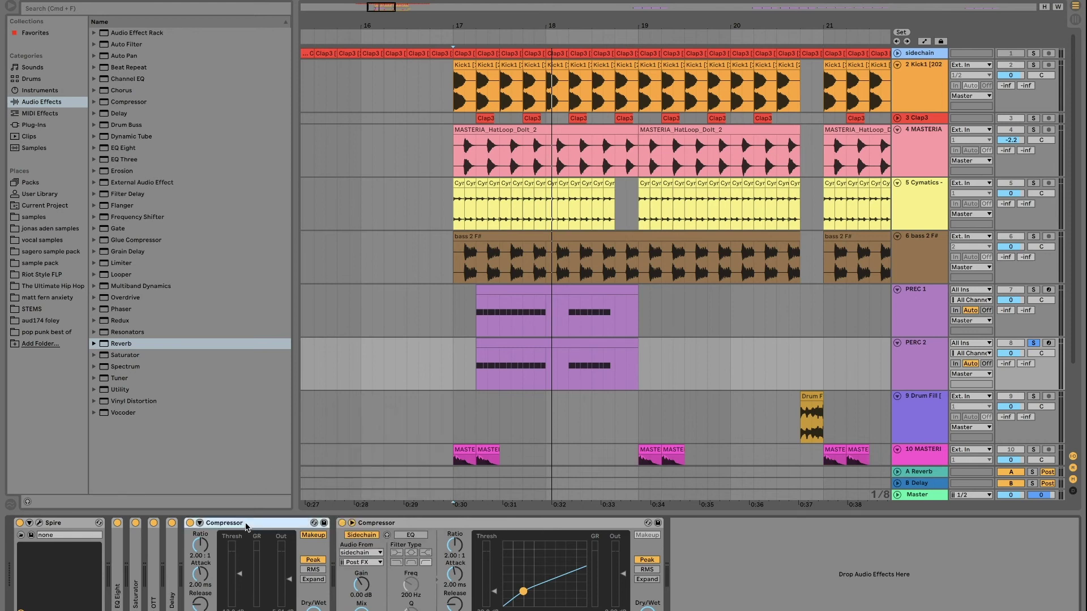
{"action": "double_click", "coordinate": [249, 523]}
{"action": "double_click", "coordinate": [286, 523]}
Audition PERC 2 soloed and within the full mix, and lower its track volume slightly
{"action": "left_click", "coordinate": [1032, 342]}
{"action": "key", "text": "space"}
{"action": "left_click", "coordinate": [1033, 343]}
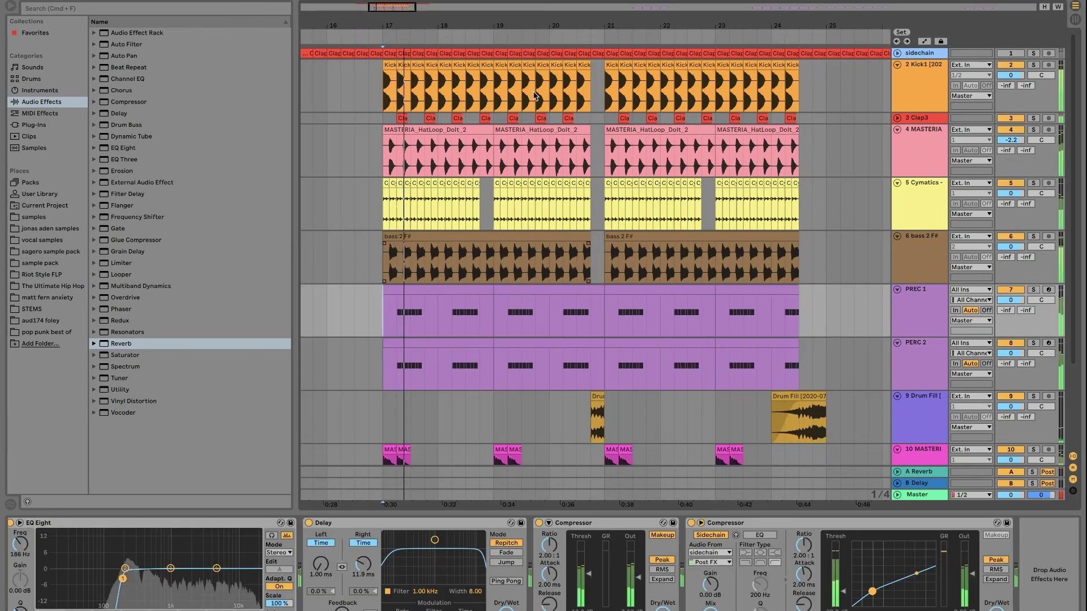
{"action": "left_click_drag", "start_coordinate": [573, 22], "coordinate": [574, 9]}
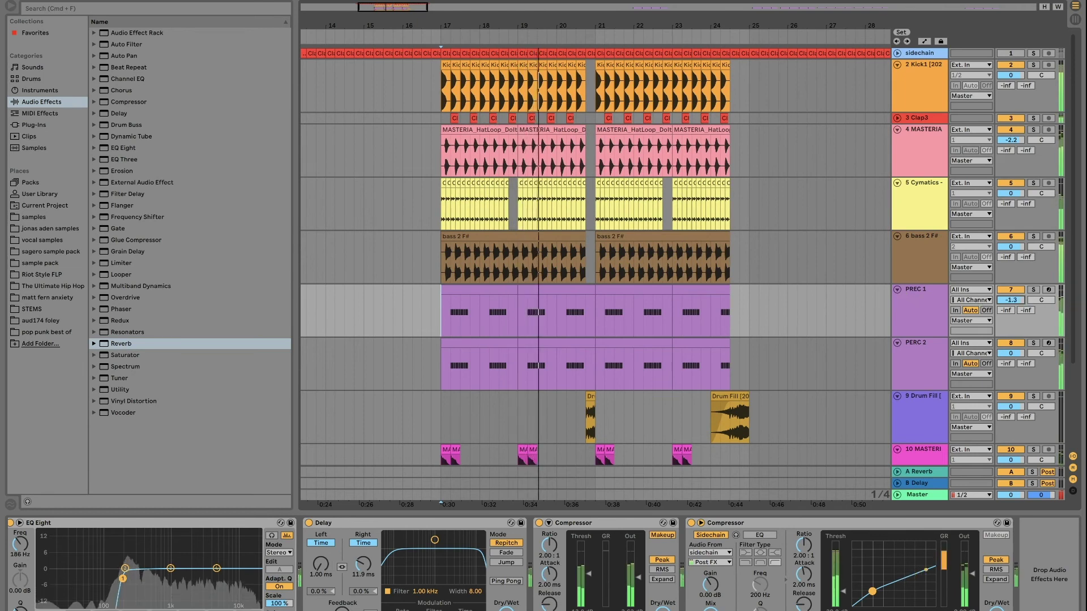
{"action": "left_click_drag", "start_coordinate": [1014, 354], "coordinate": [1014, 361]}
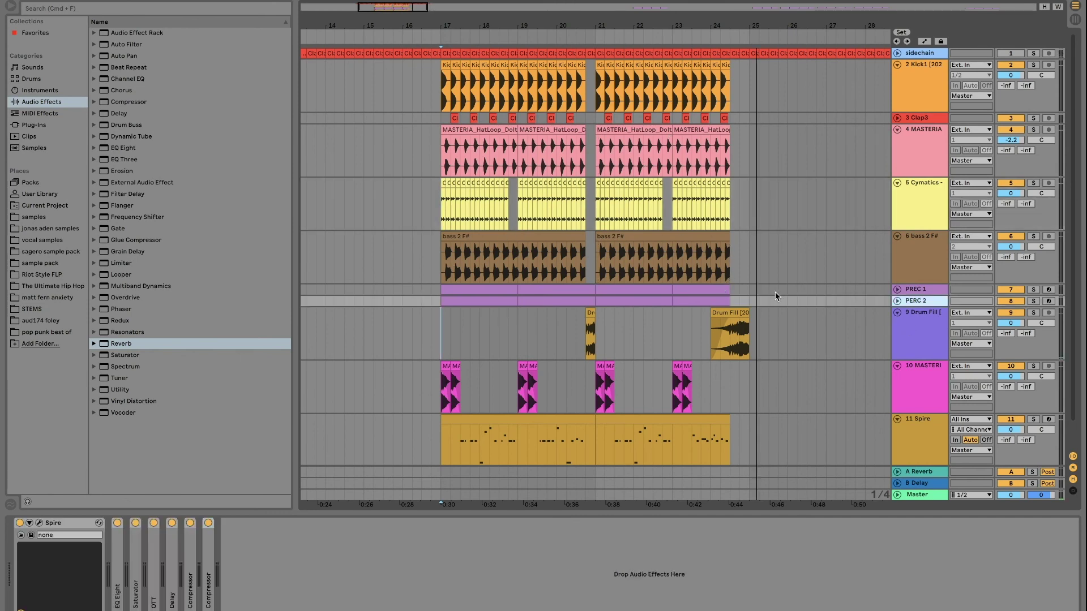
Insert an audio track below the hat loop track, and duplicate the Cymatics - Crash 15 clip from bar 17 to bar 21
{"action": "left_click", "coordinate": [914, 139]}
{"action": "key", "text": "super+t"}
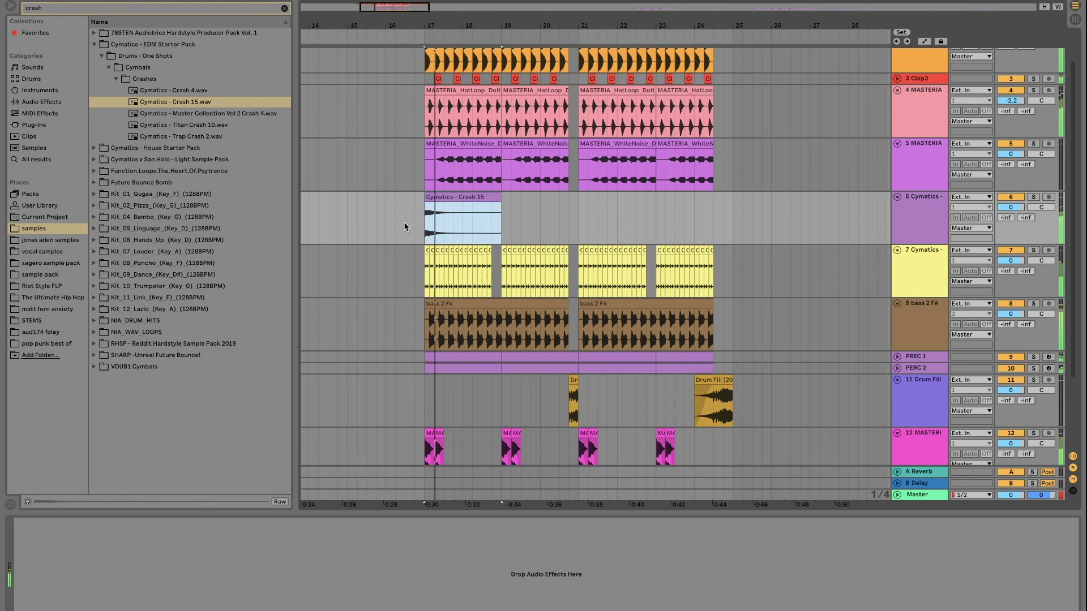
{"action": "left_click_drag", "start_coordinate": [581, 207], "coordinate": [428, 220]}
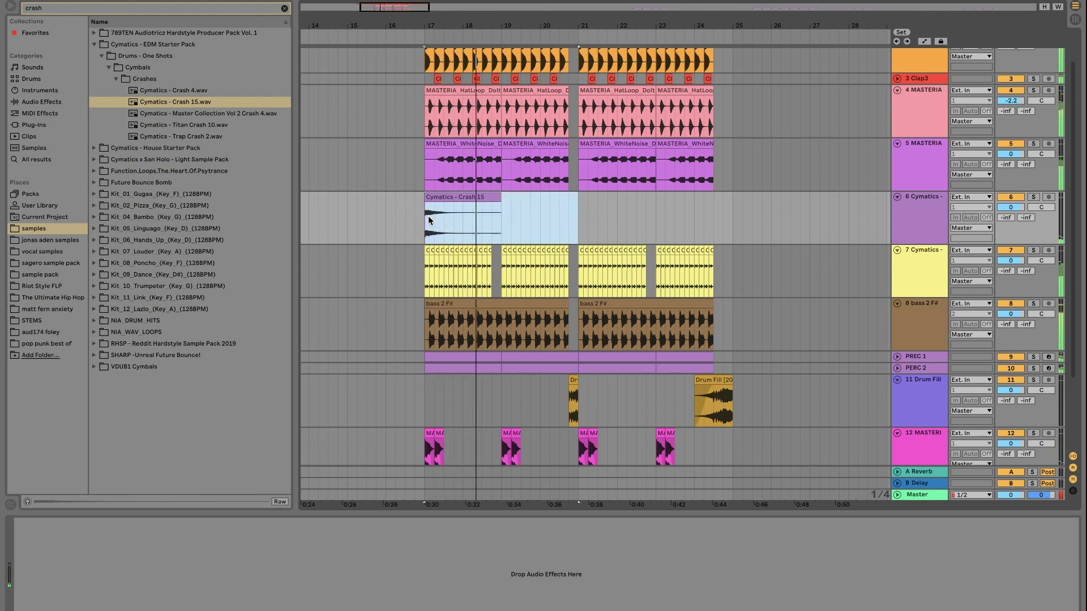
{"action": "key", "text": "super+d"}
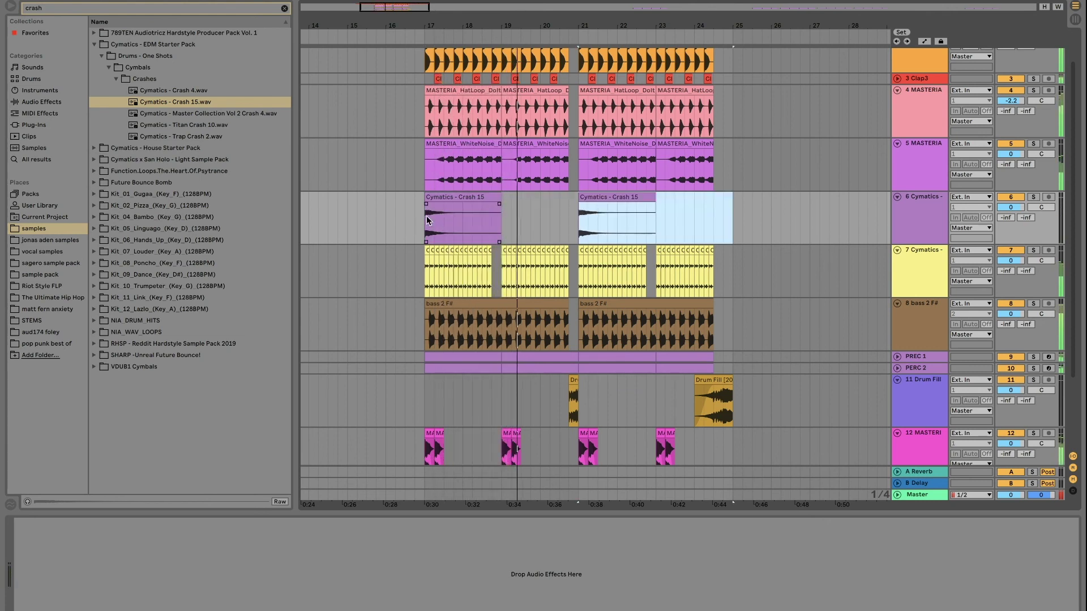